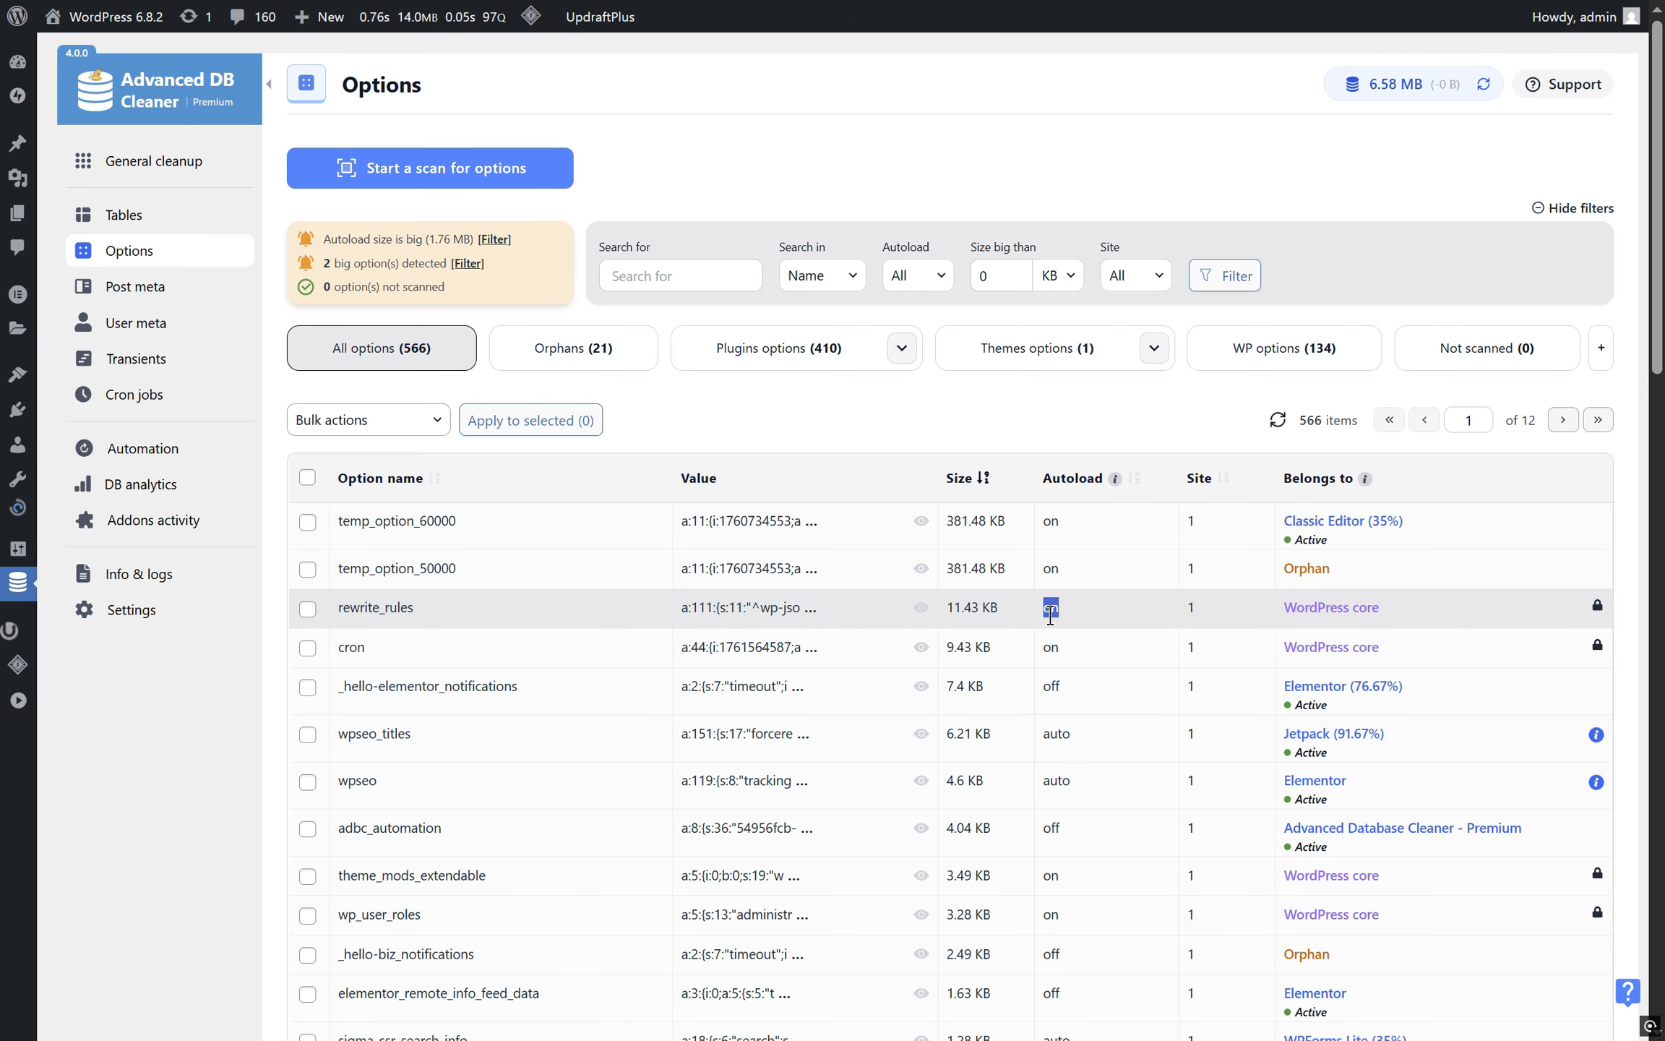
Examine the options list on the Options page, paying attention to each entry's Autoload value
double_click(1048, 734)
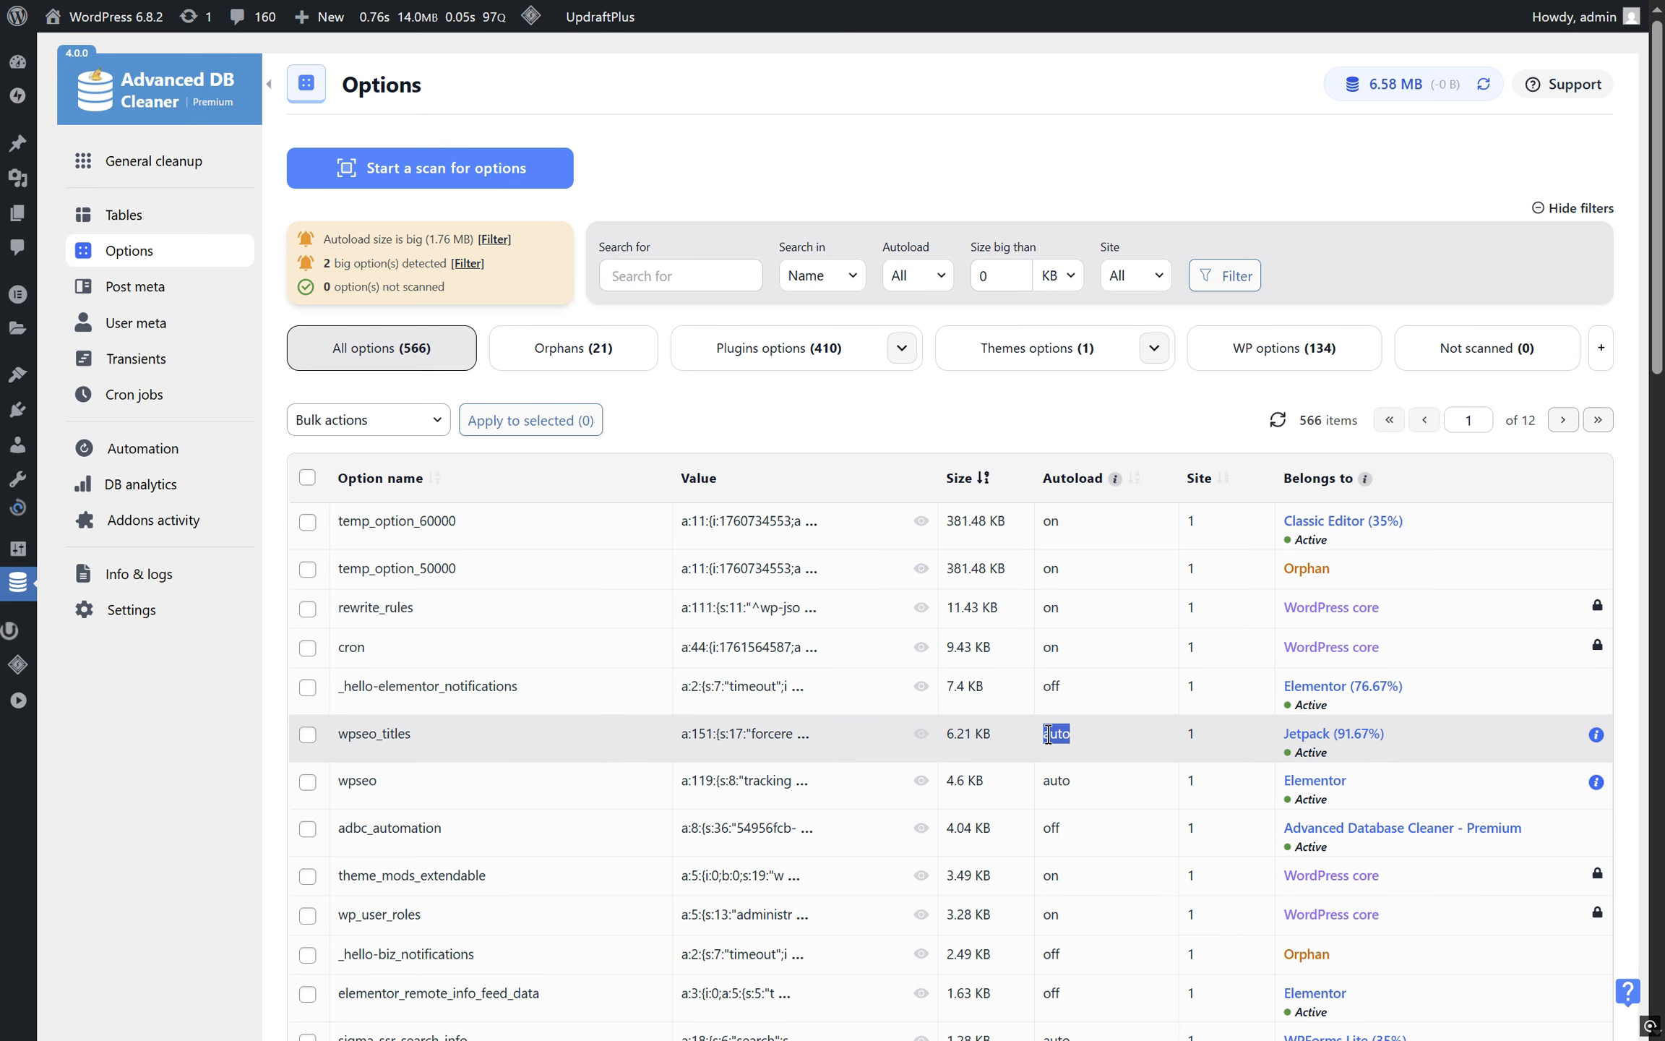
scroll(1049, 738, "down", 8)
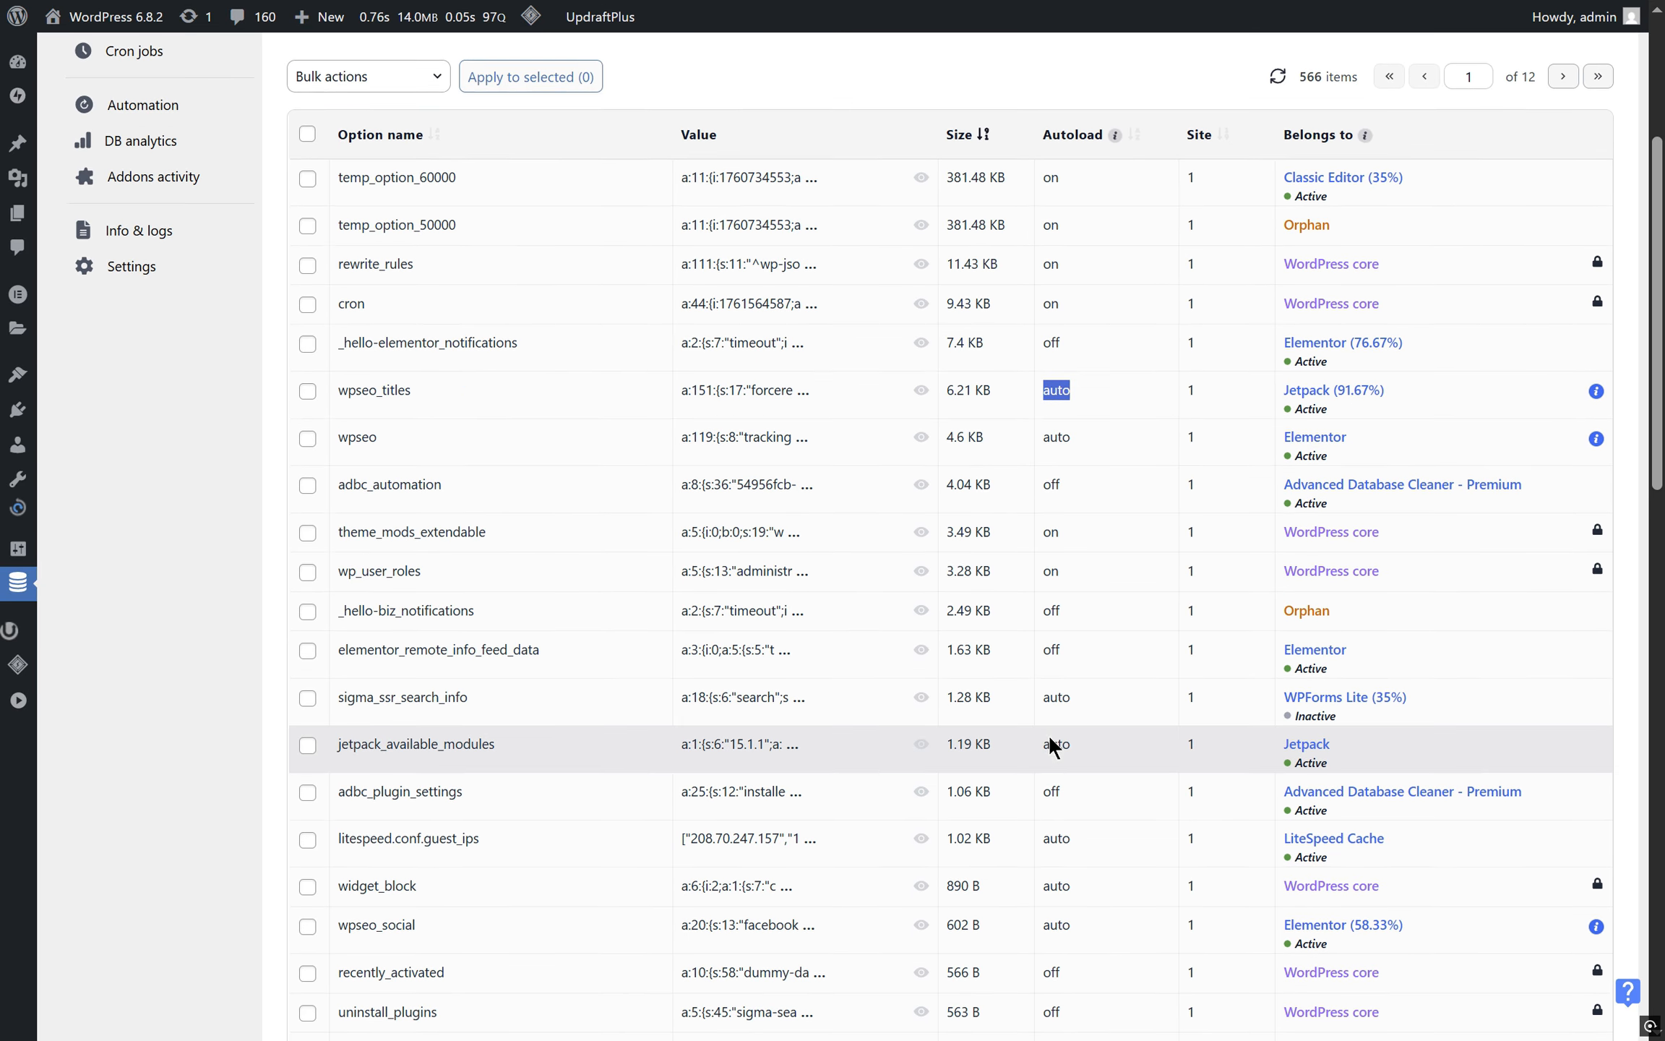
scroll(1049, 746, "down", 6)
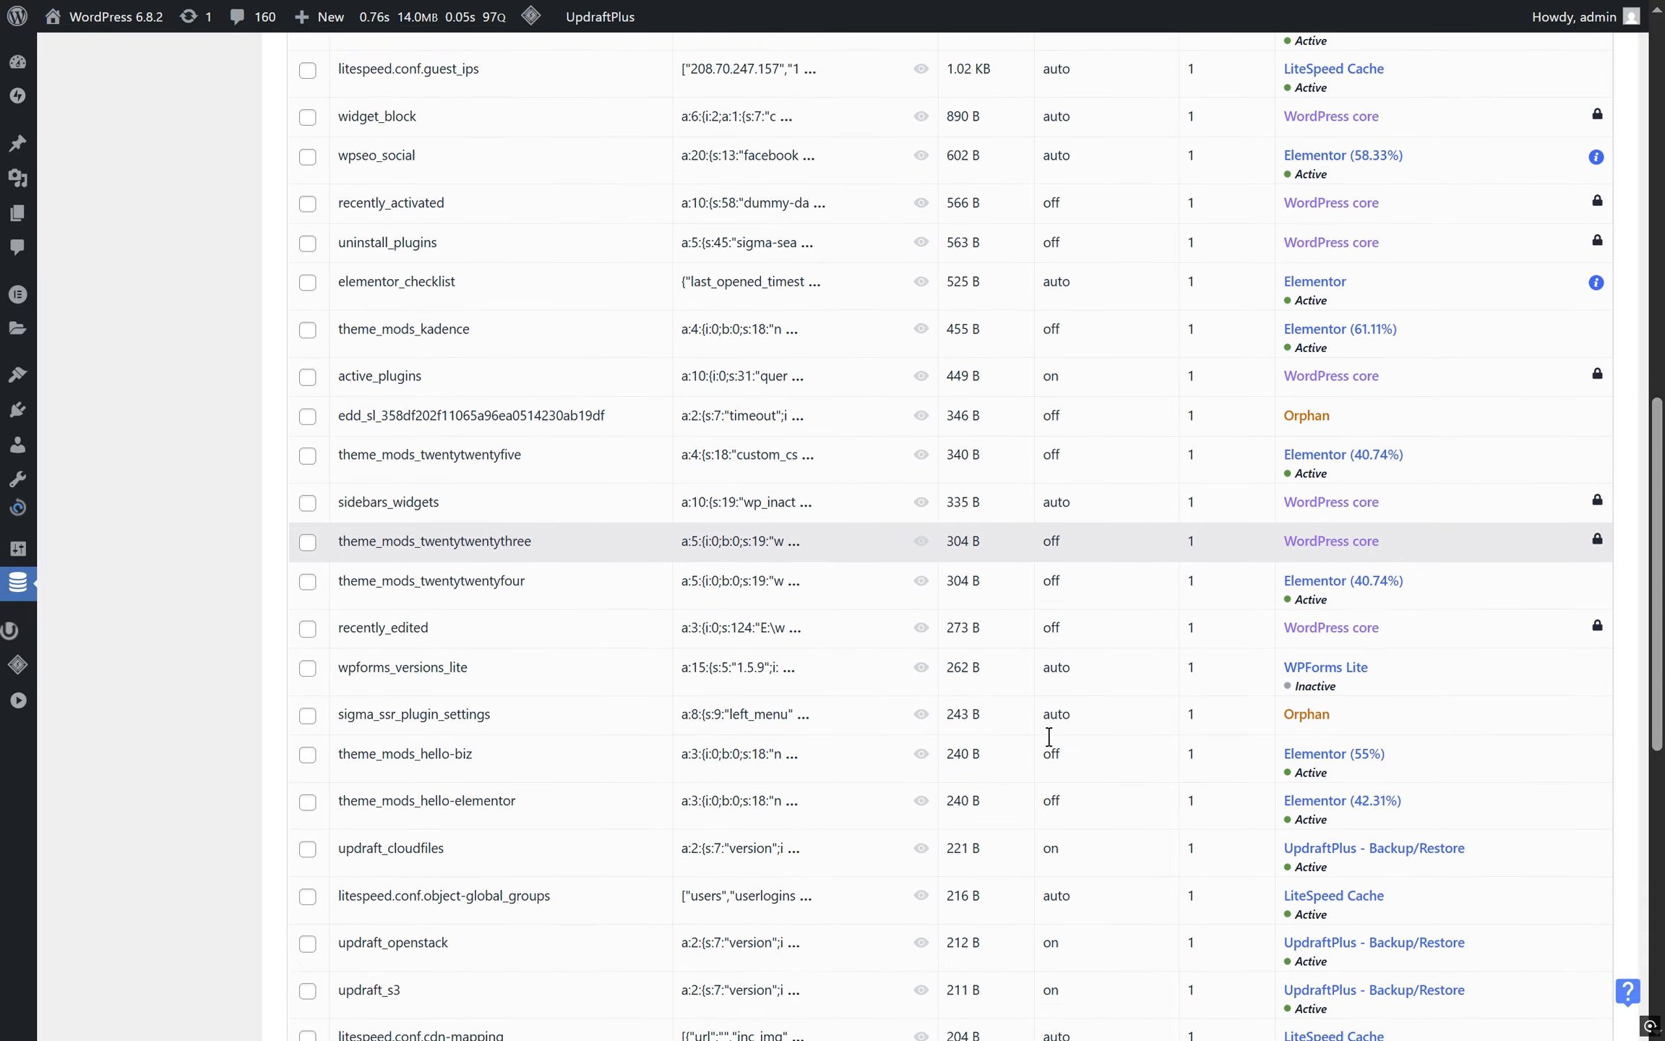
scroll(1049, 736, "up", 14)
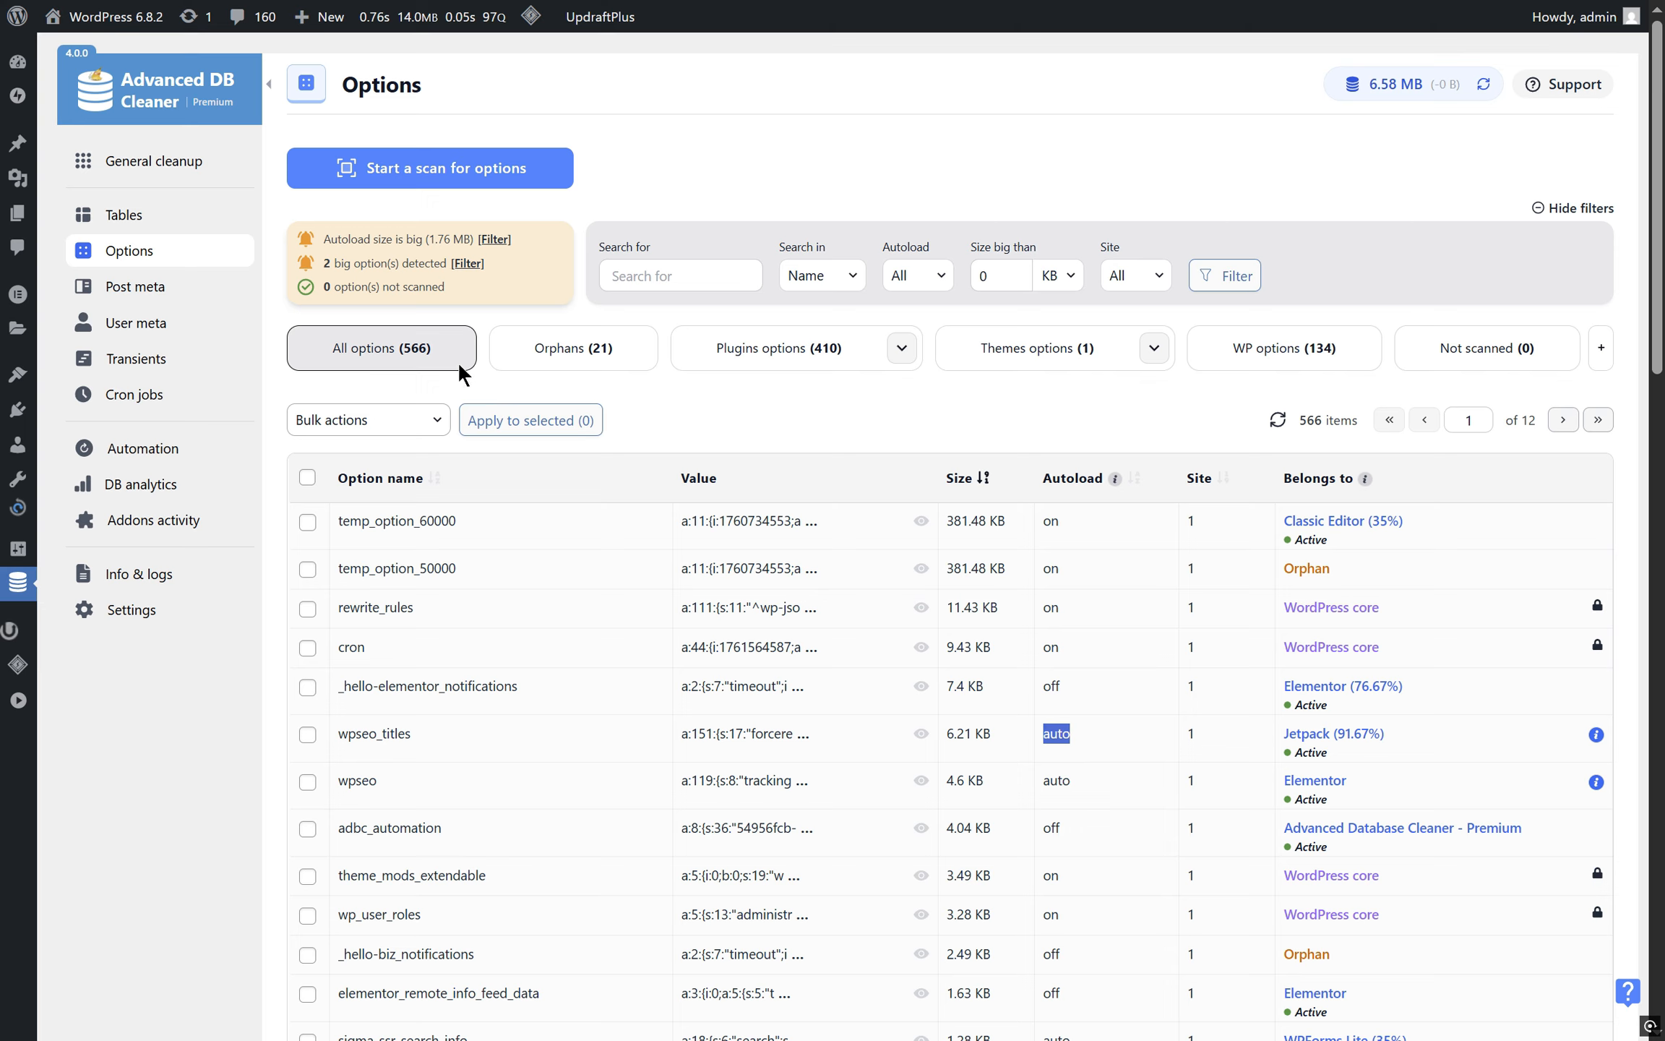
double_click(359, 237)
left_click(649, 405)
left_click_drag(341, 85, 455, 87)
left_click(434, 130)
Check the autoload size warning and filter the options list to autoloaded entries from that warning
left_click_drag(324, 238, 421, 238)
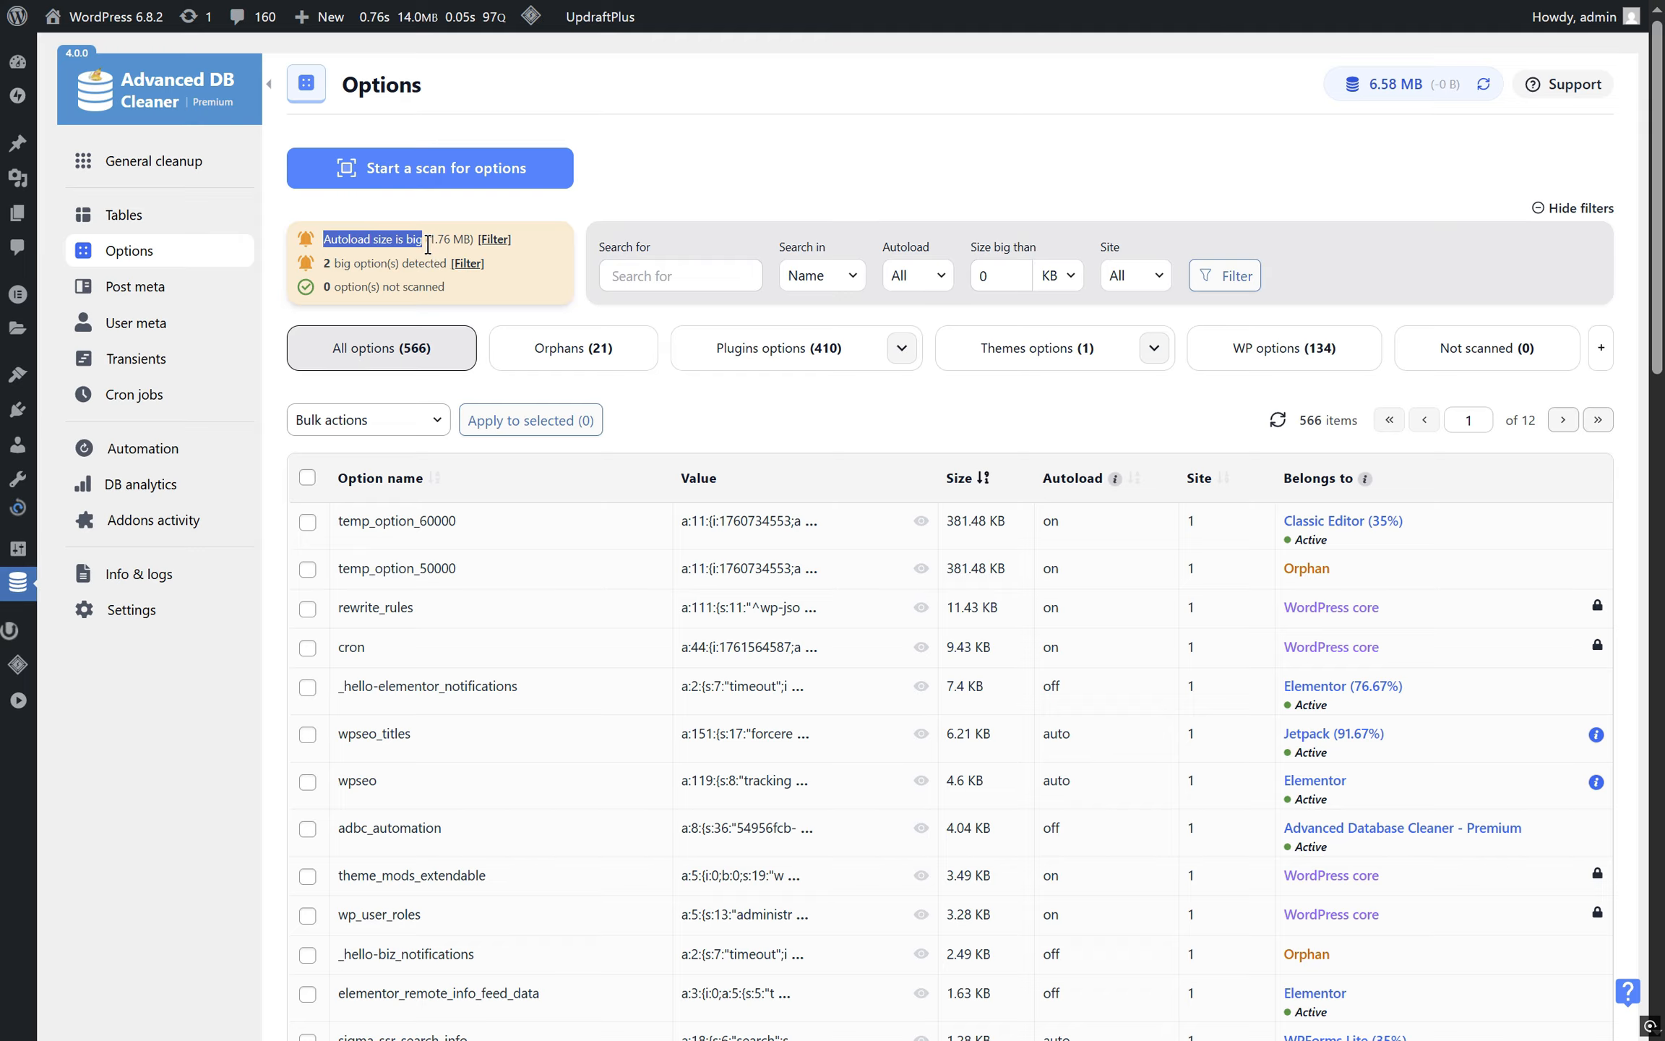
left_click_drag(428, 239, 468, 245)
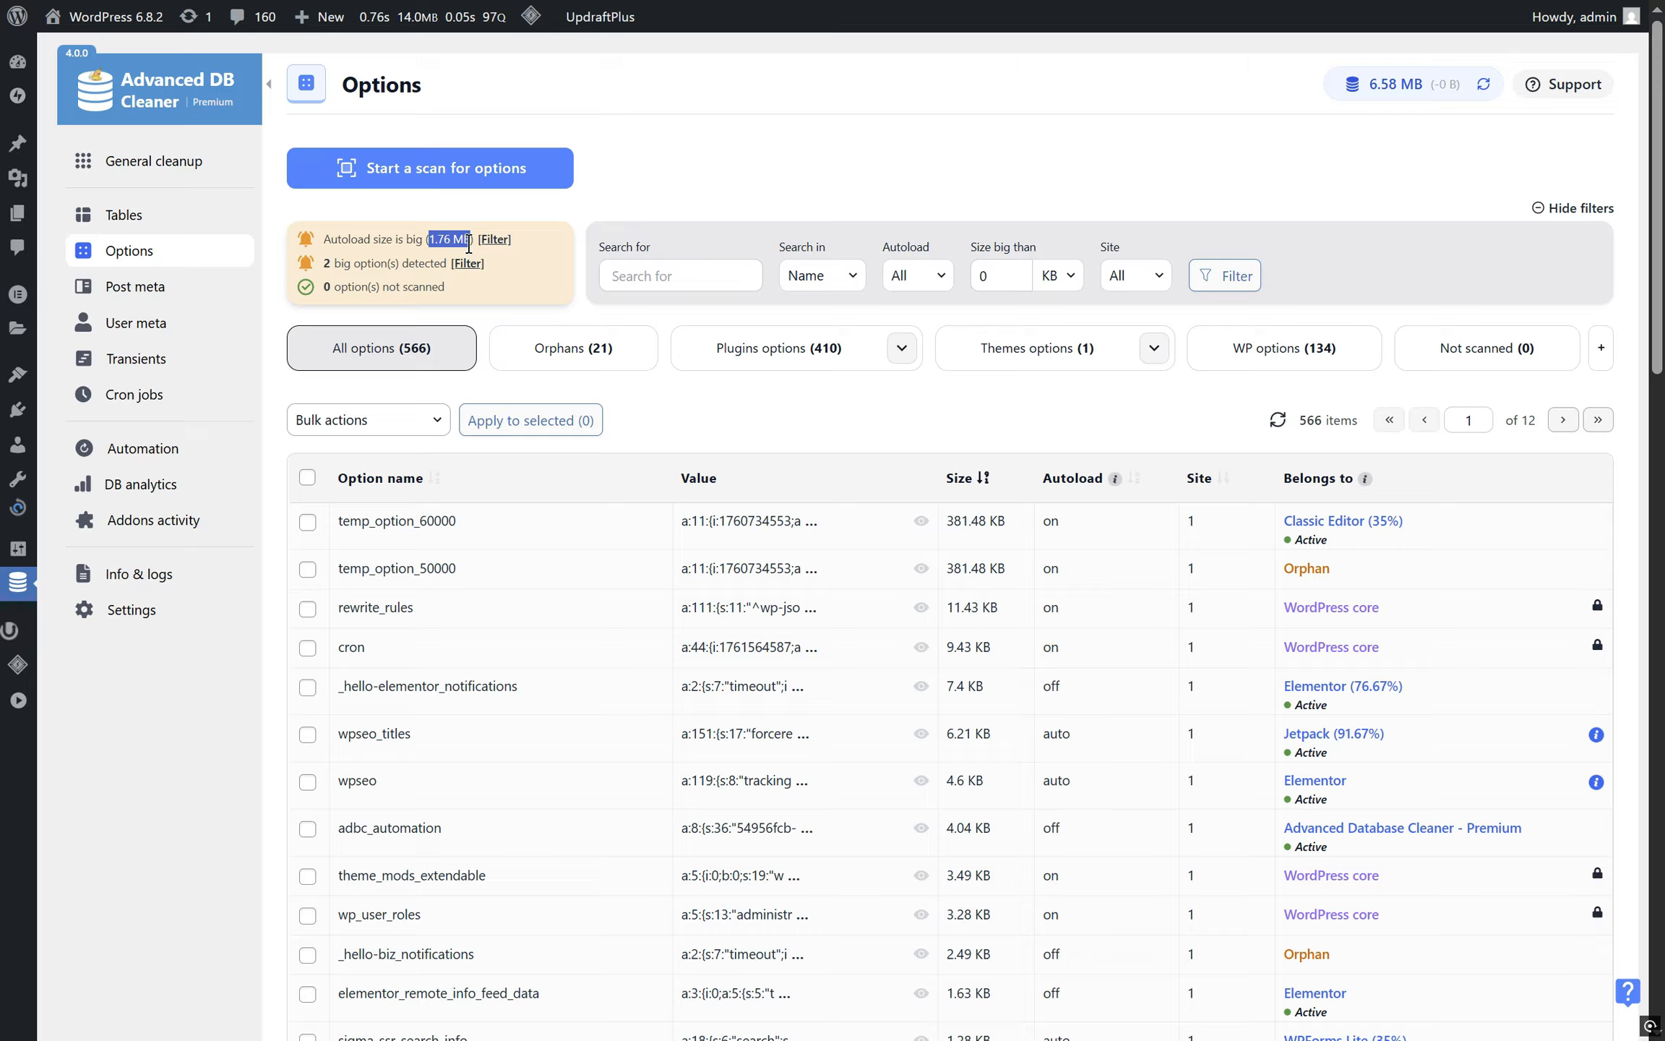
left_click(508, 257)
left_click(497, 246)
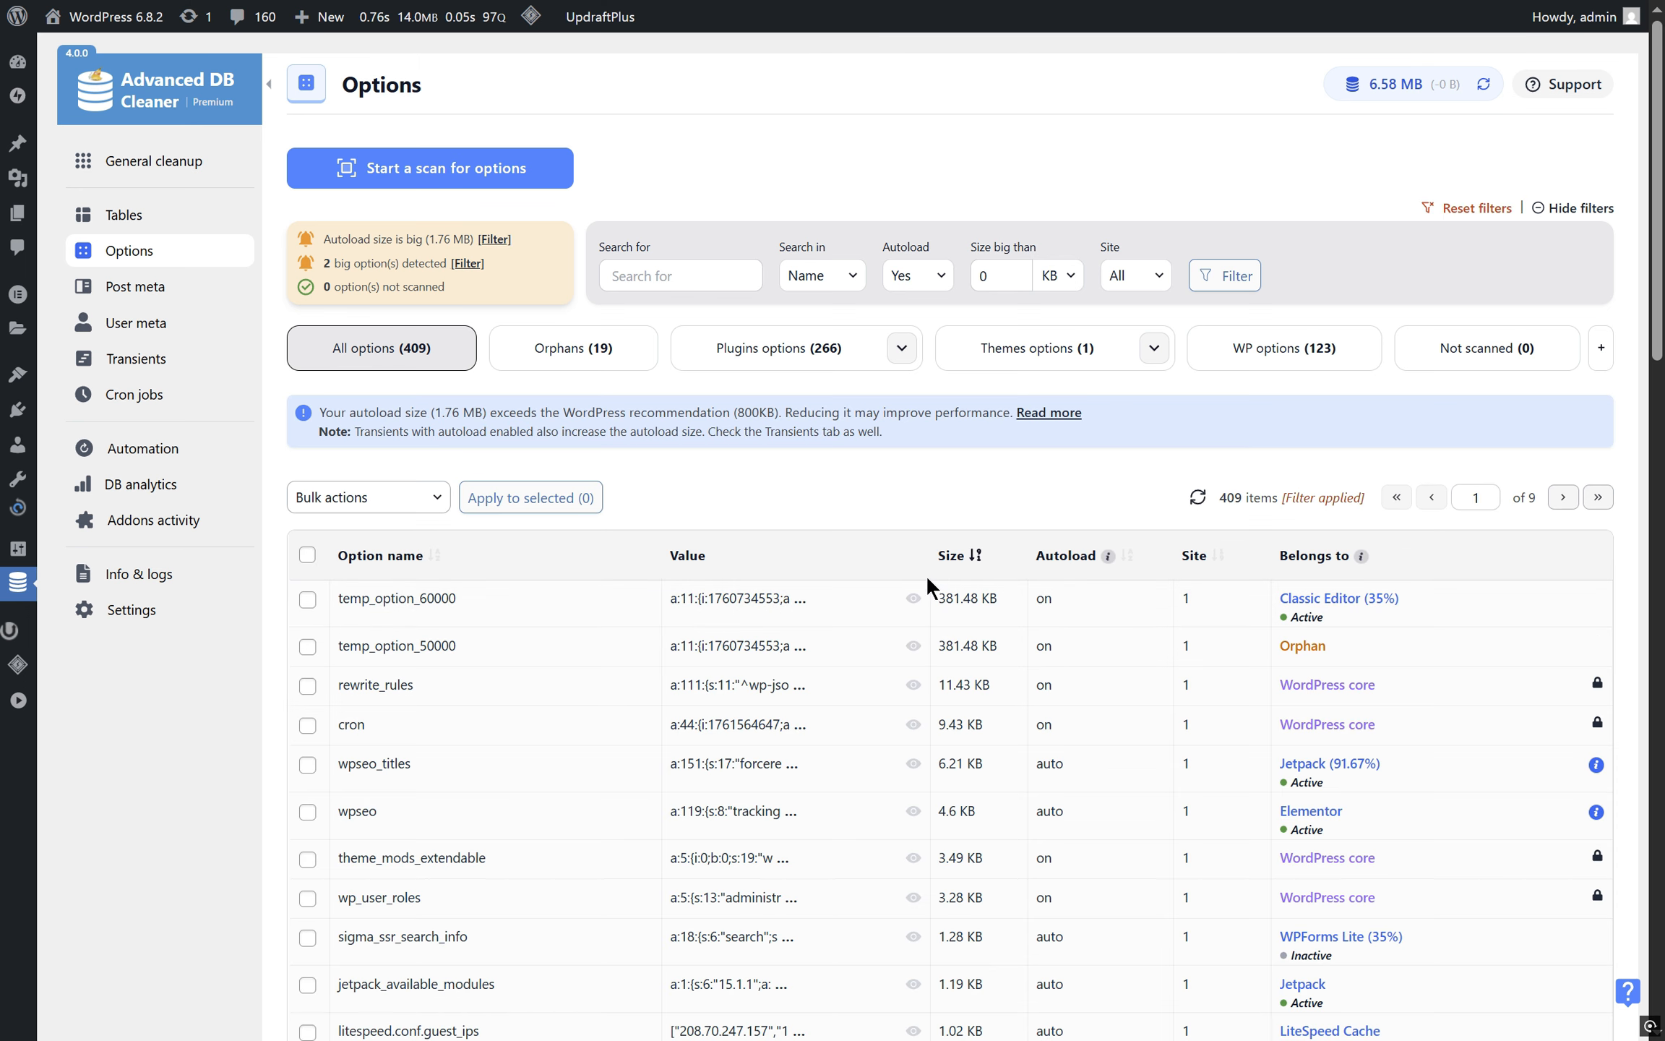
Examine the autoload state, size and owner of the largest options in the filtered list
double_click(1045, 599)
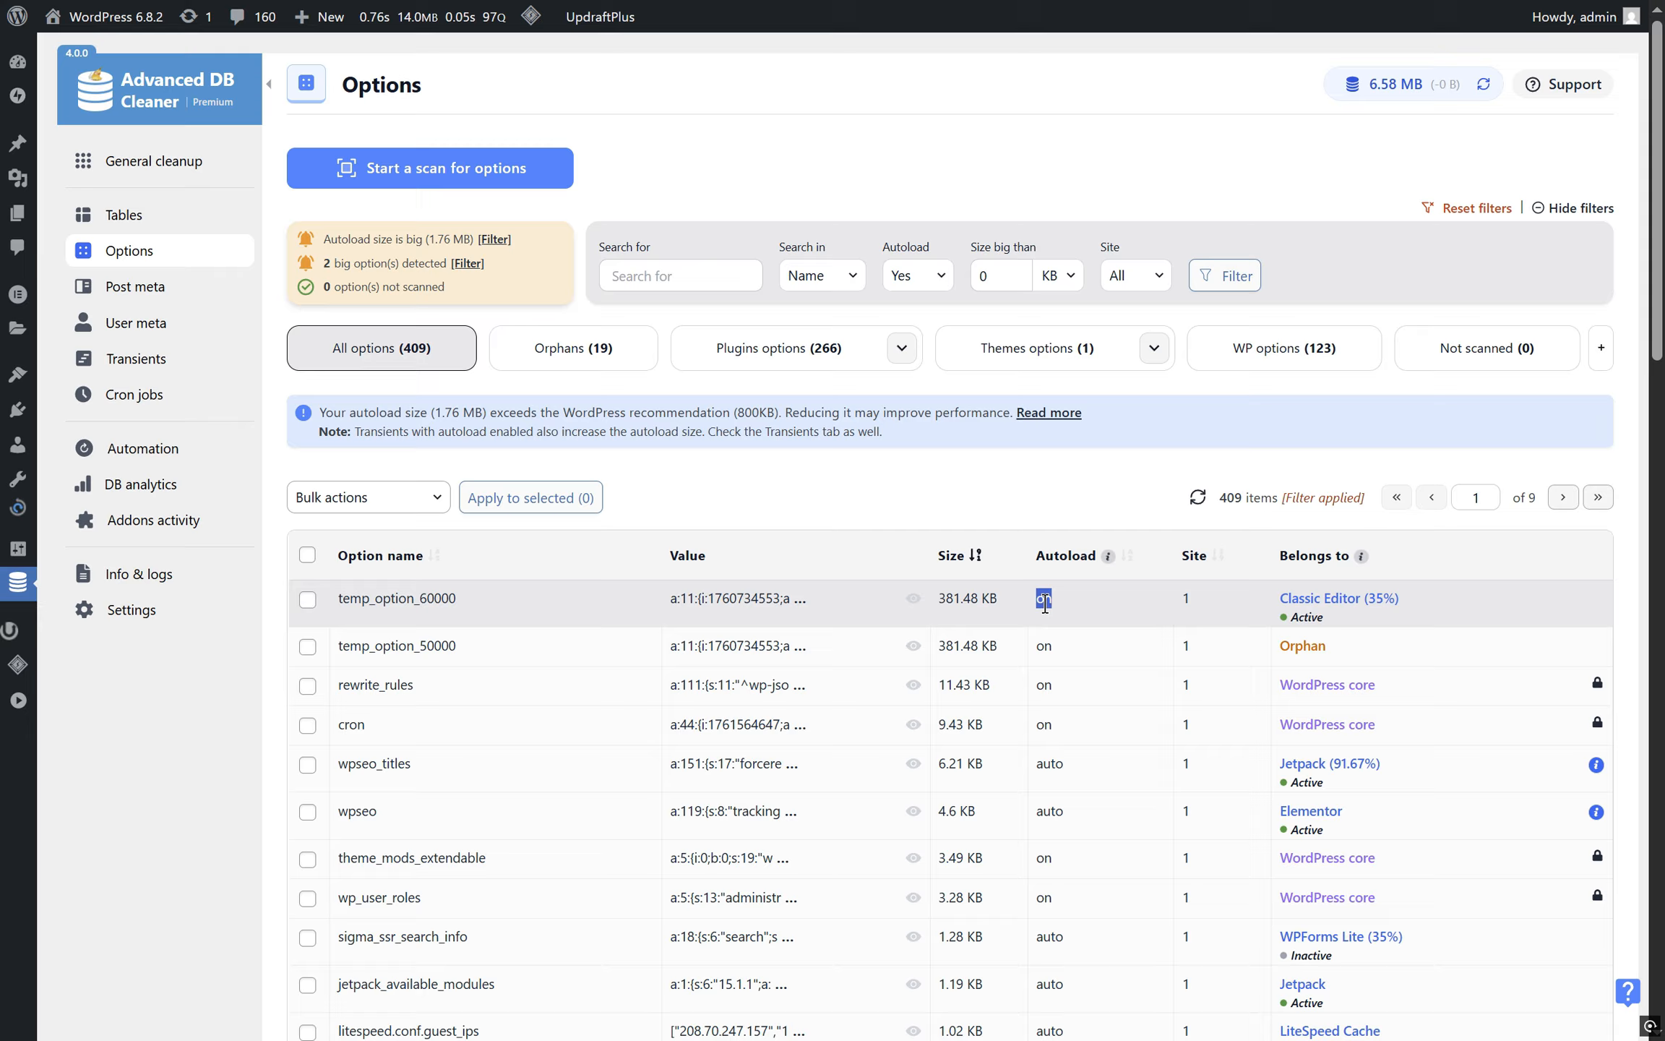
triple_click(966, 604)
double_click(1045, 646)
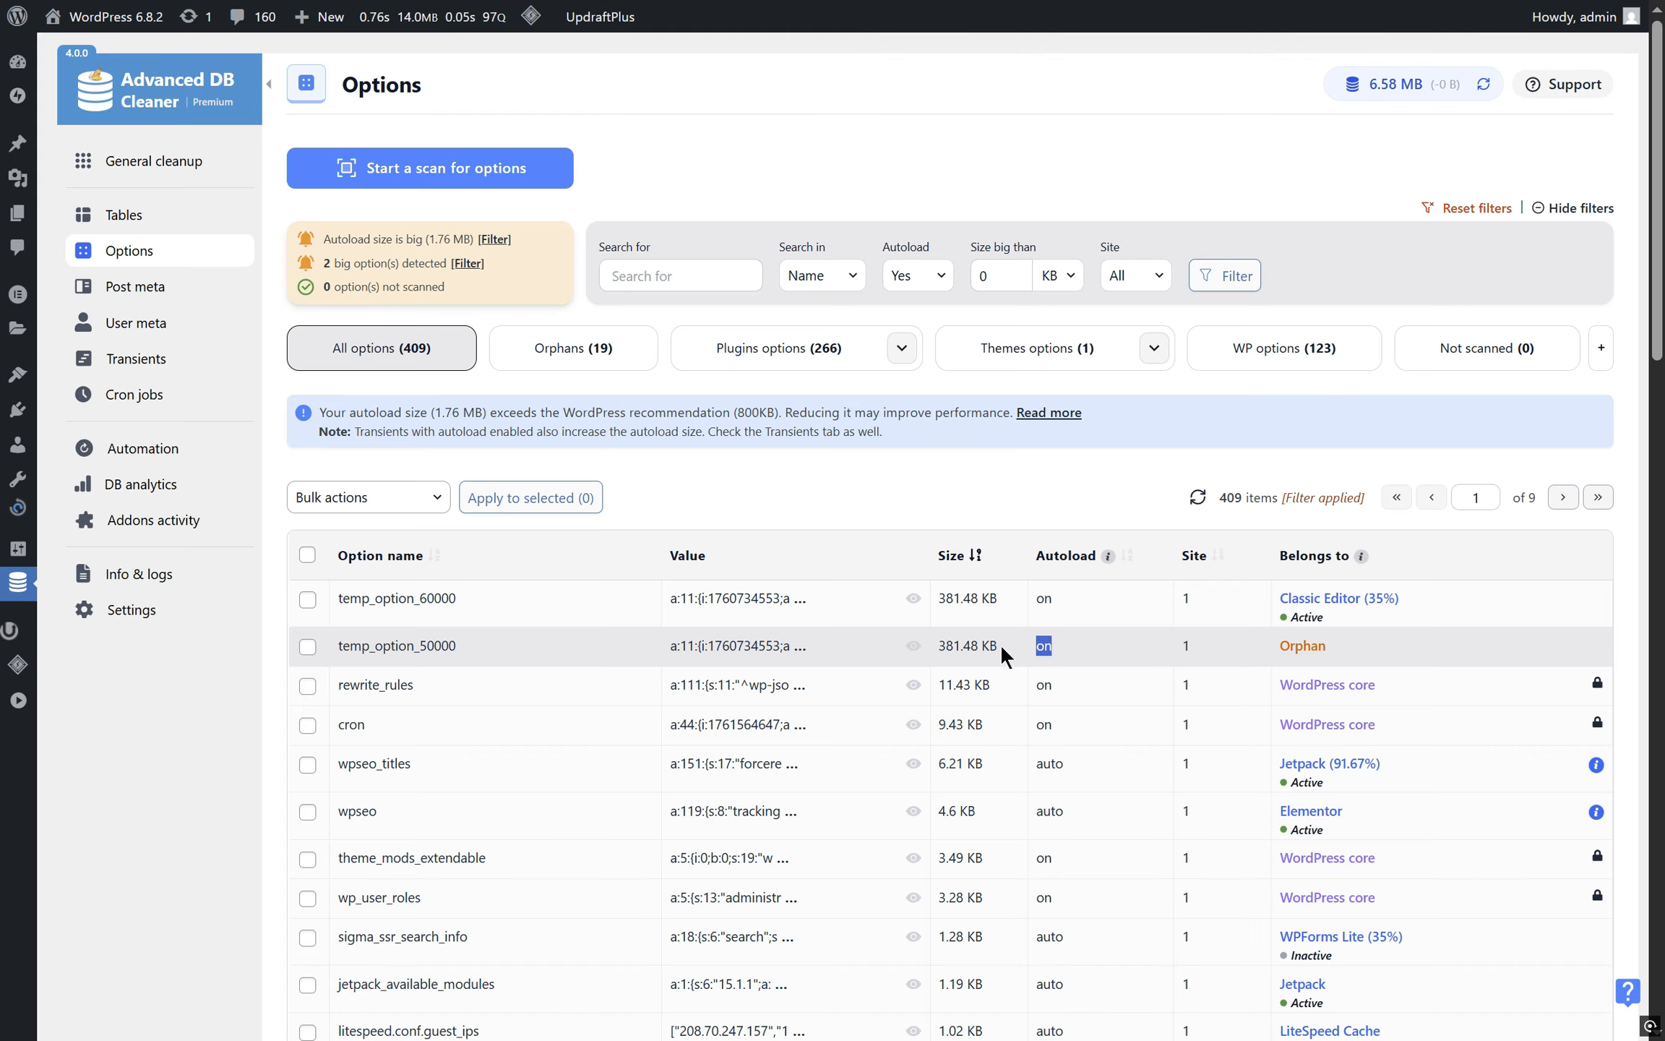
triple_click(1000, 644)
double_click(1051, 683)
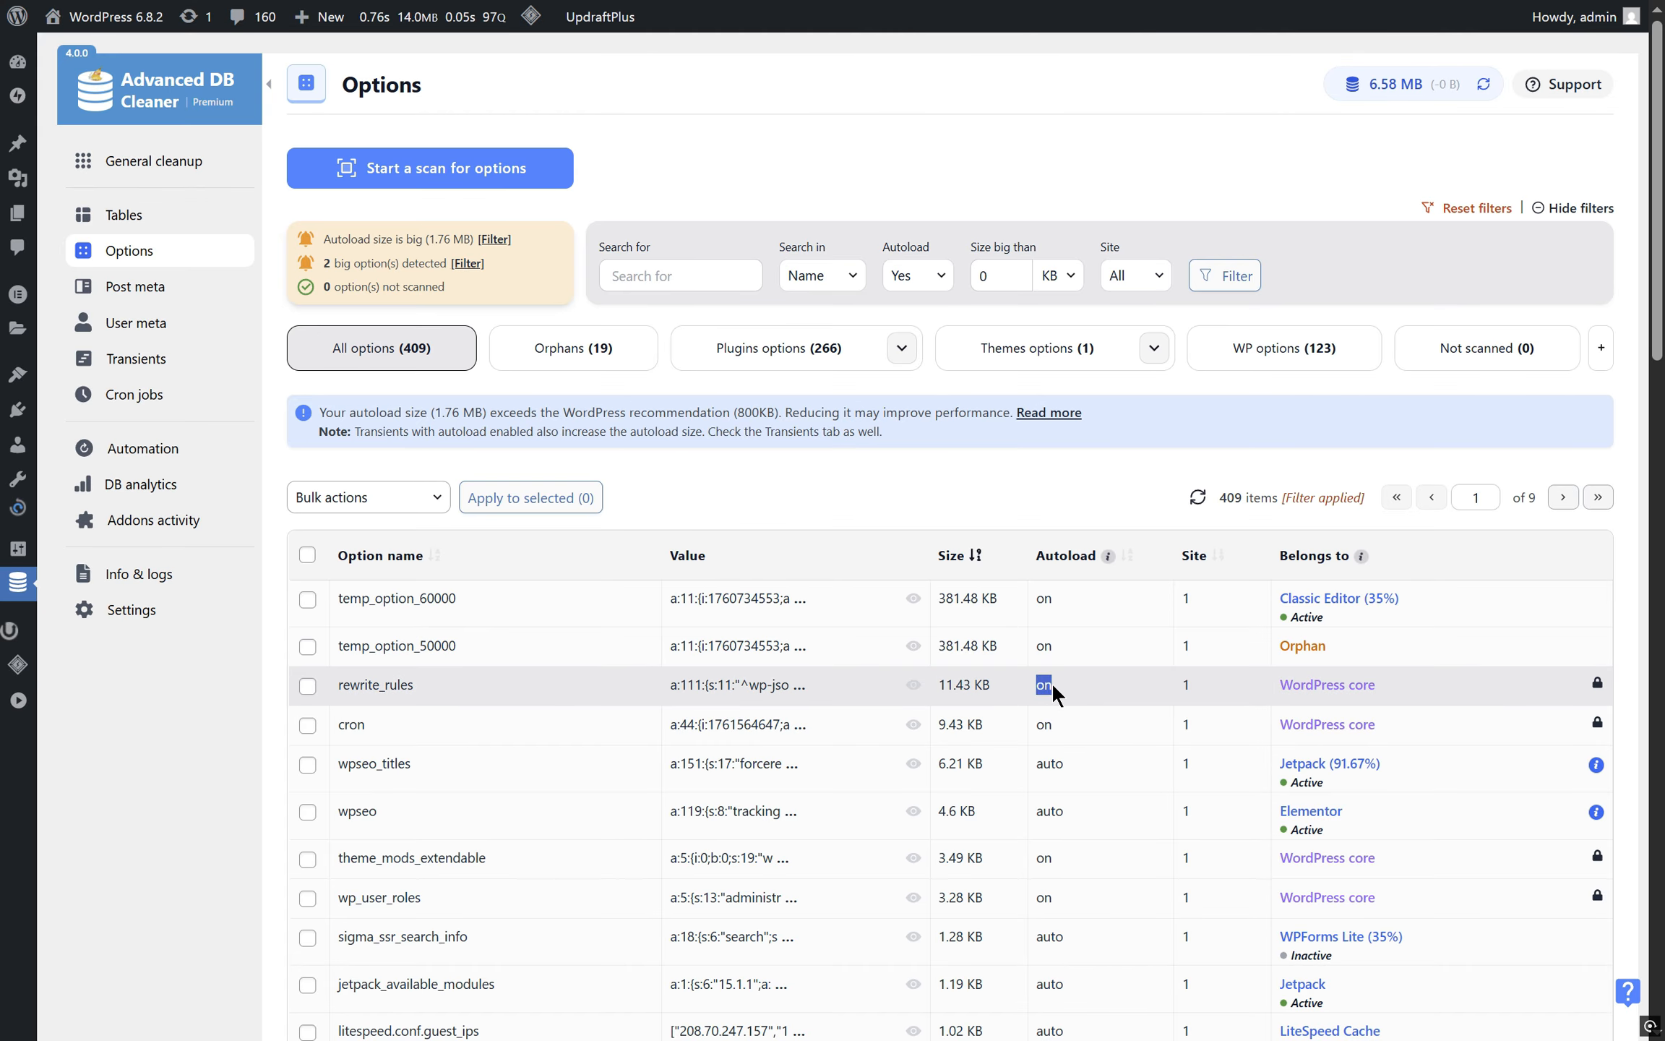
triple_click(990, 687)
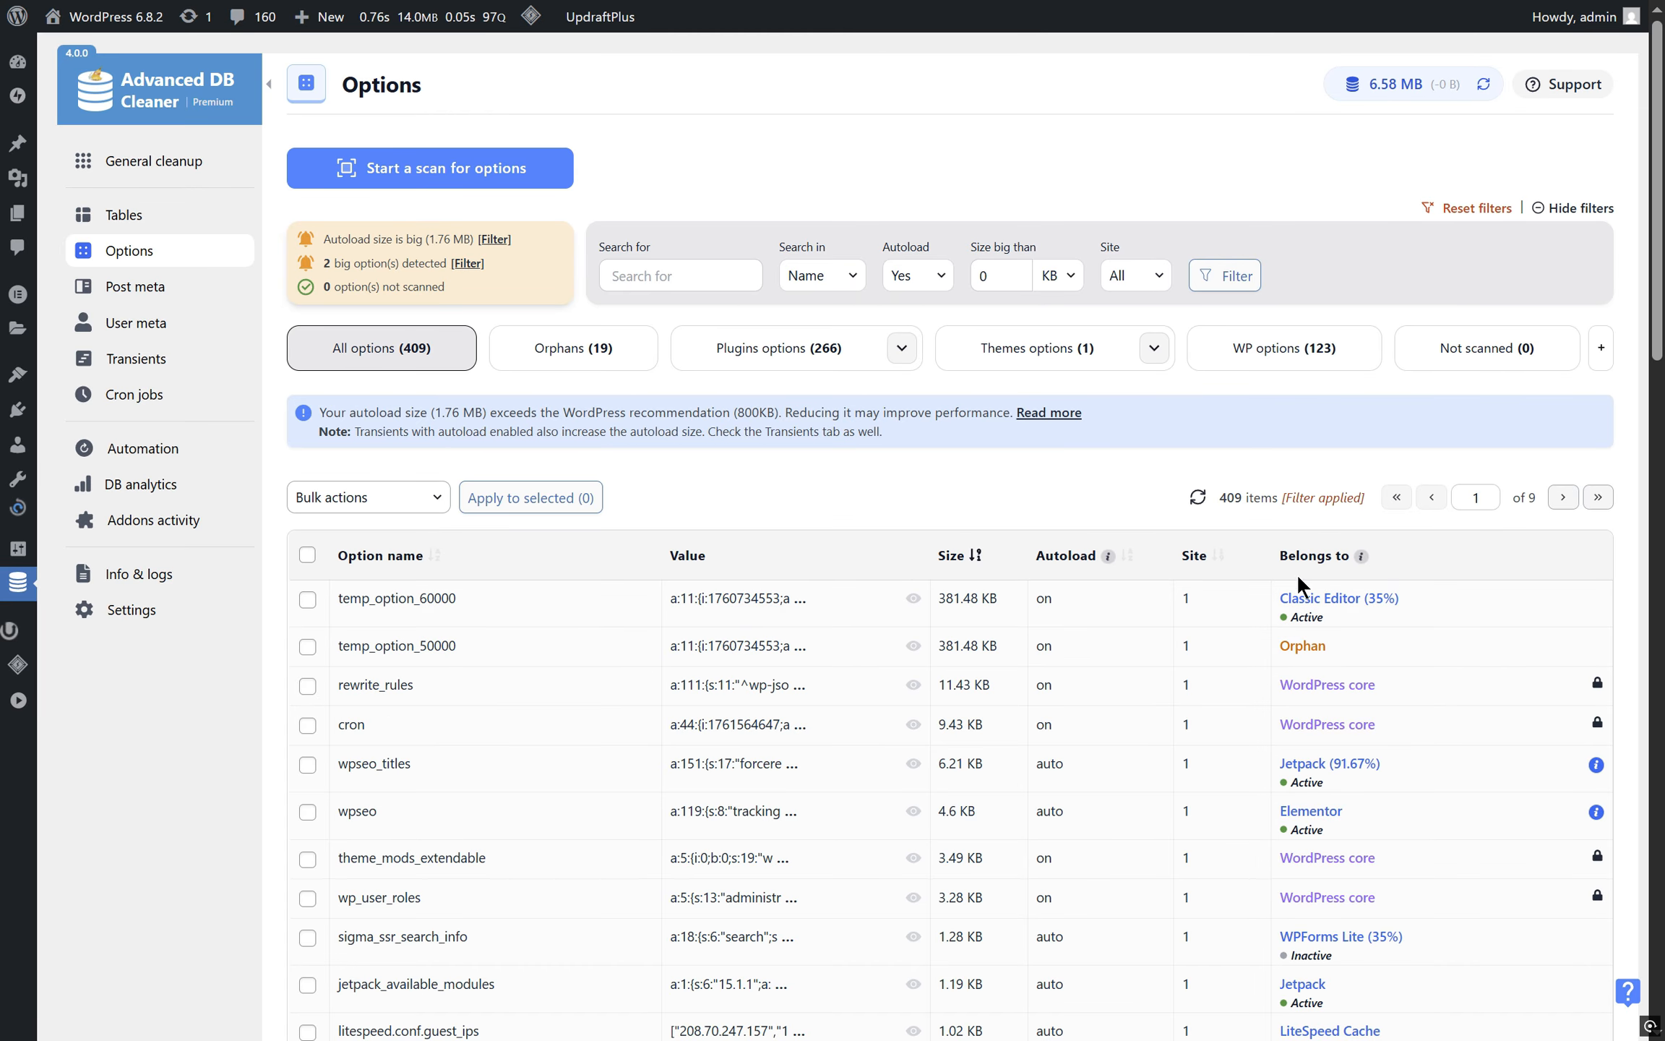
mouse_move(1360, 555)
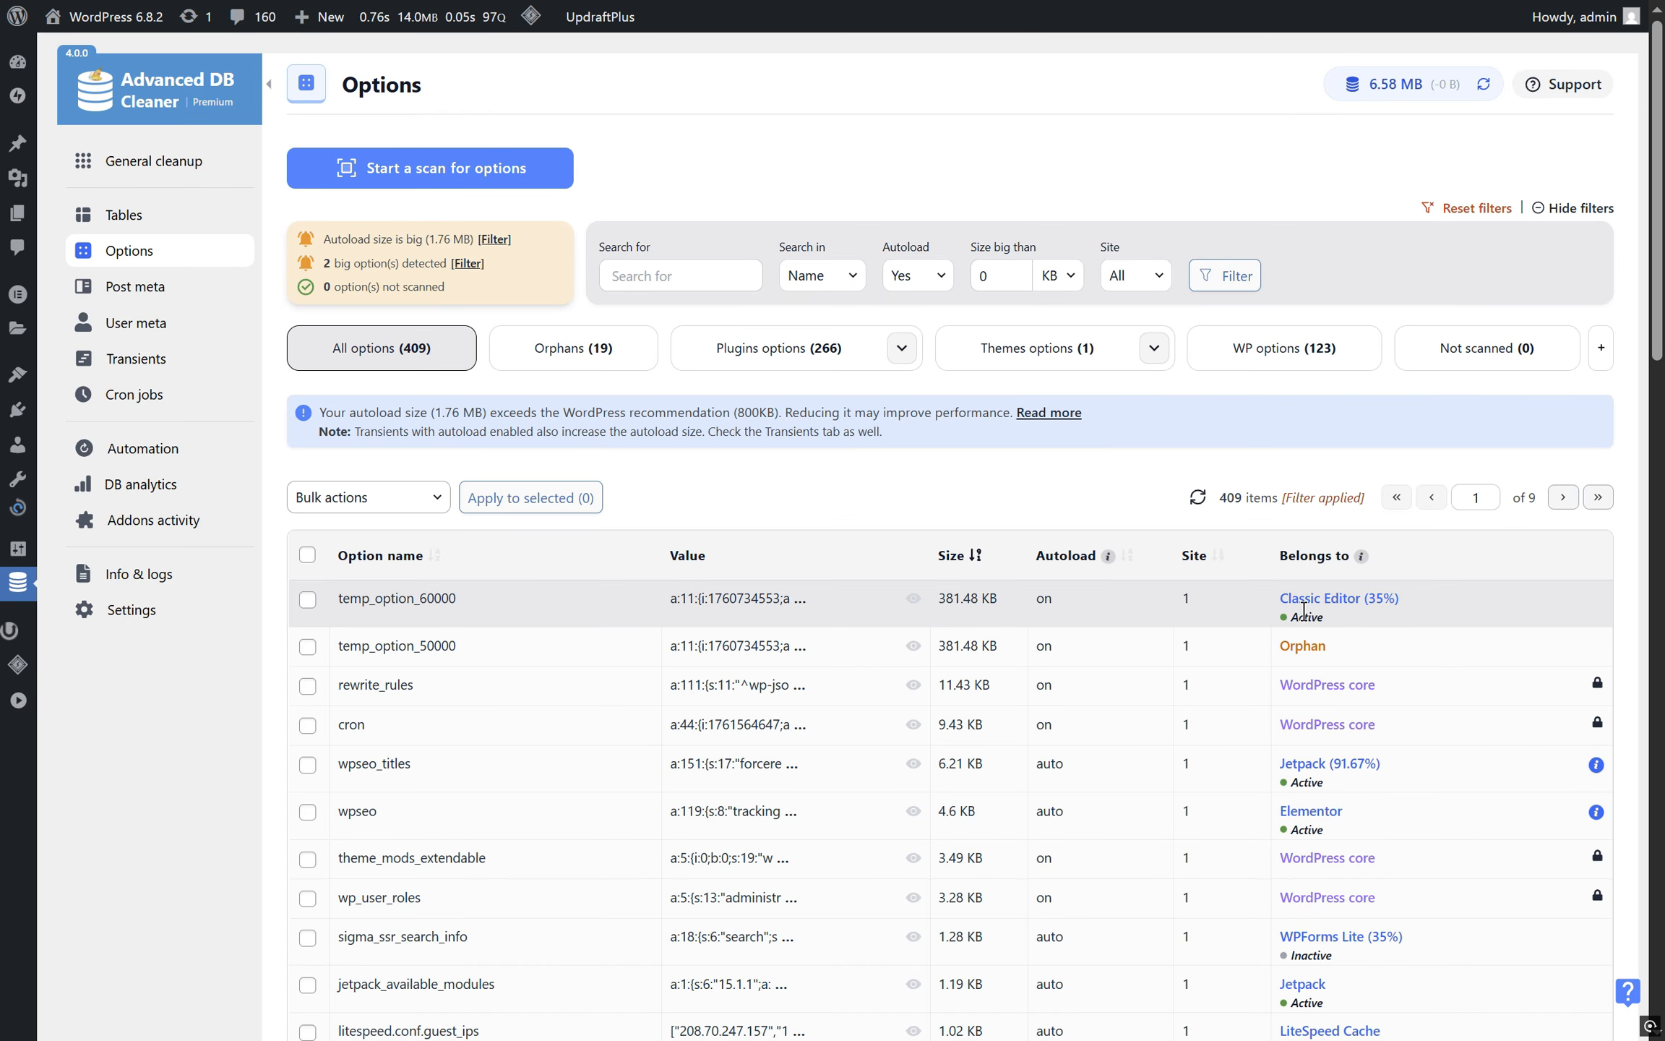
left_click_drag(1282, 685, 1400, 684)
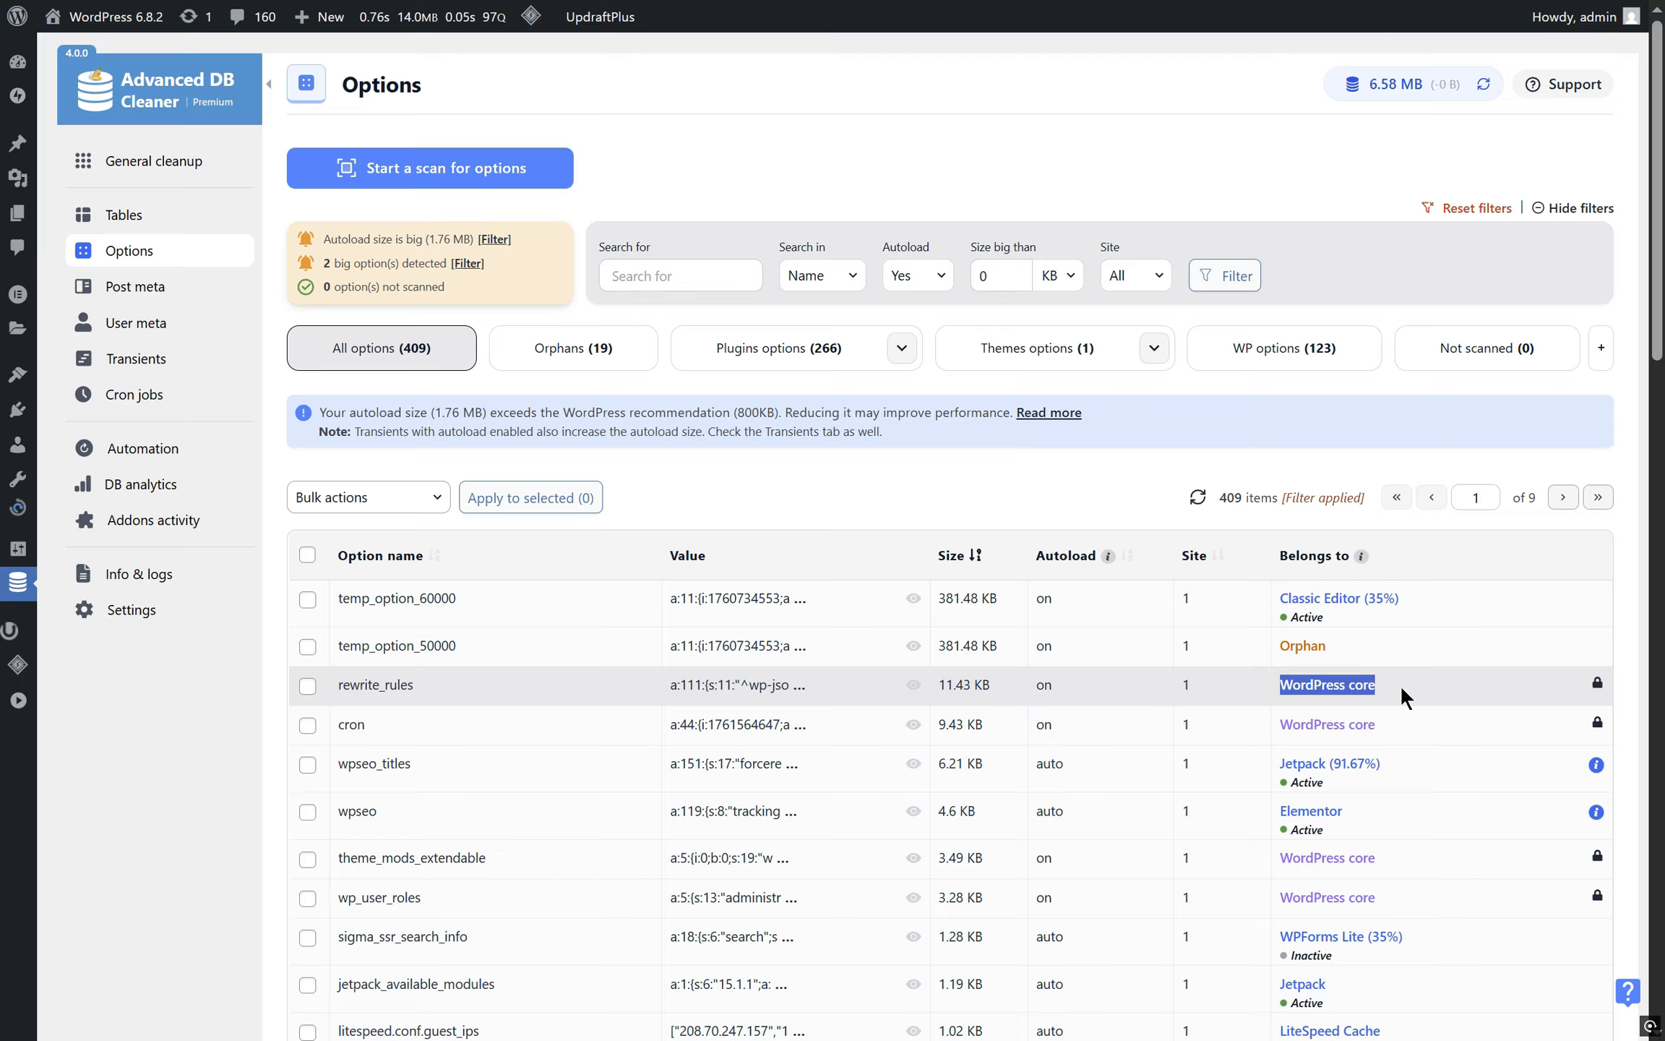
left_click_drag(1287, 598, 1408, 594)
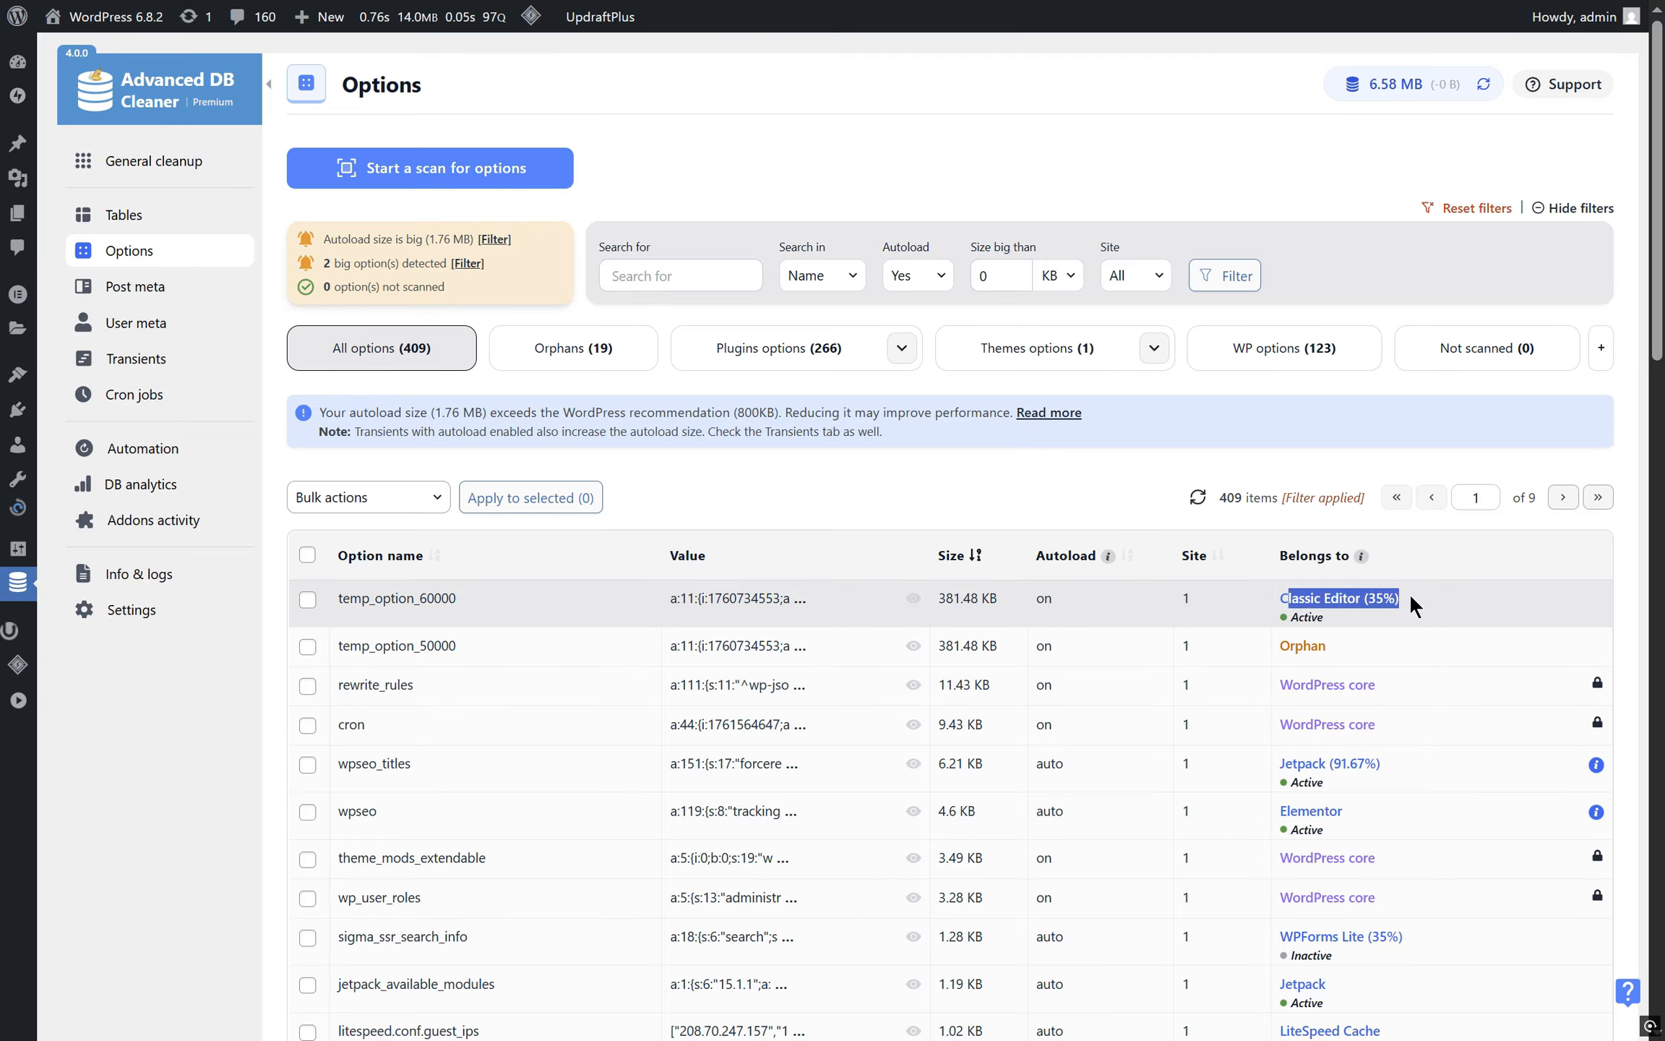
double_click(1293, 643)
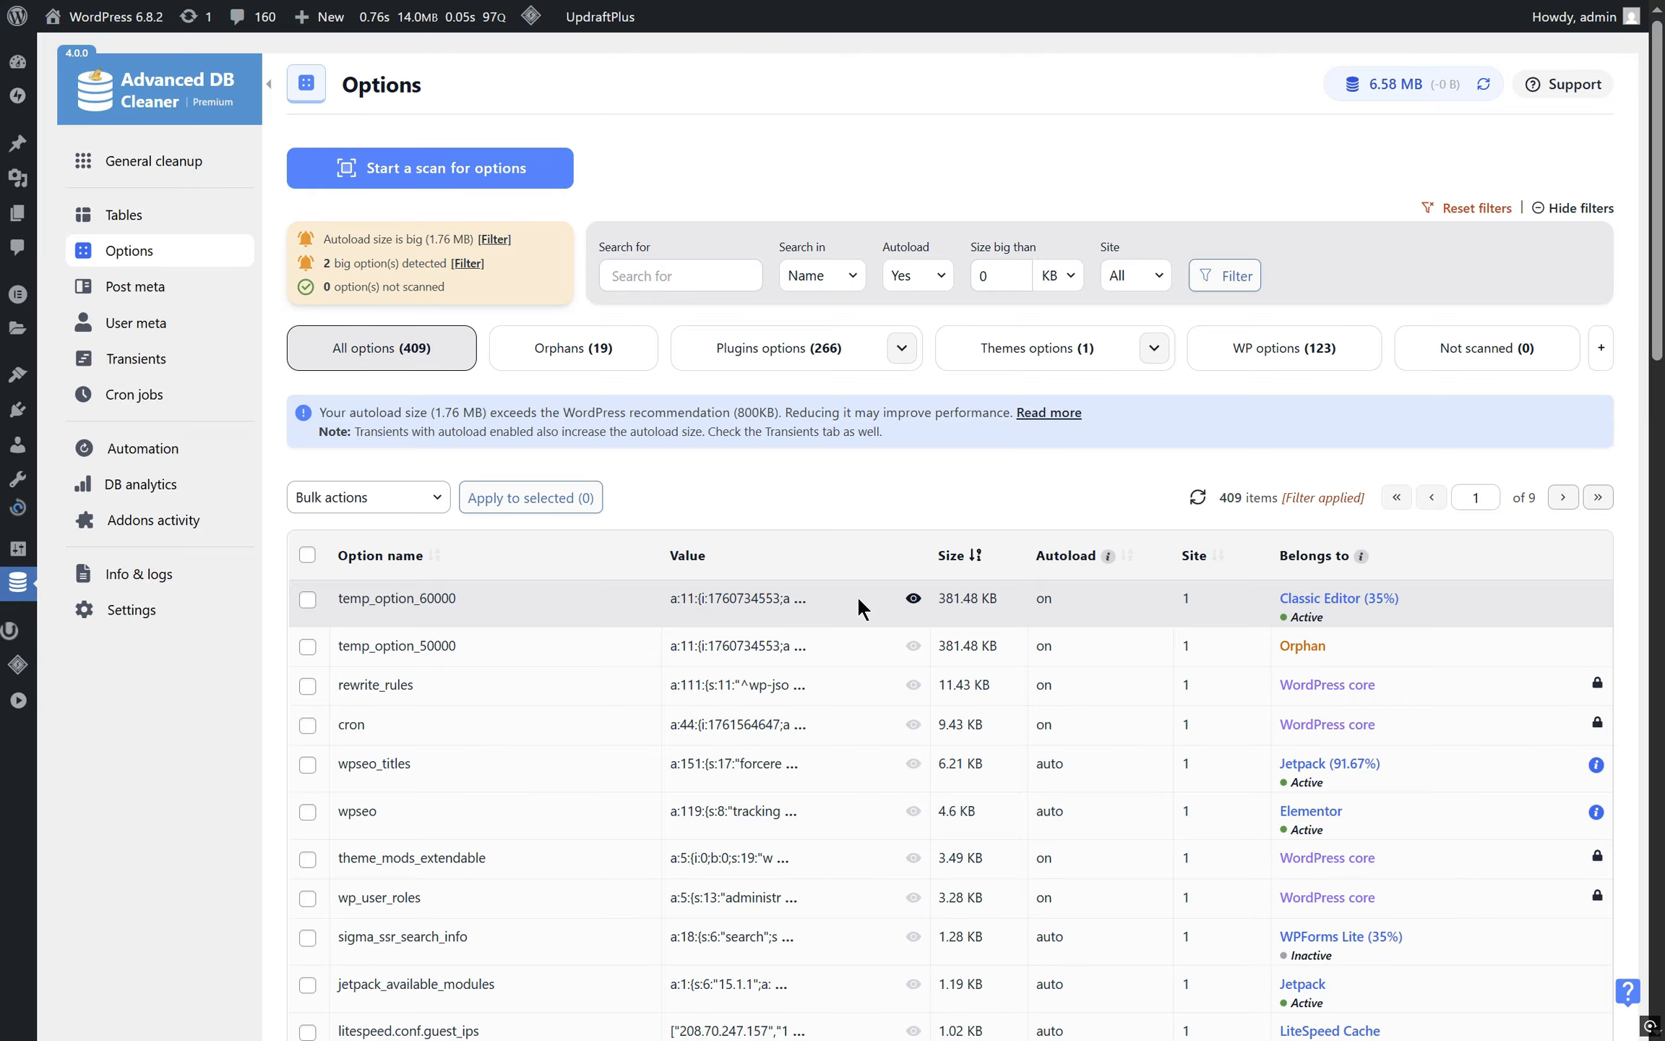
View the full value of temp_option_60000, switch it to the formatted display, and close it
left_click(912, 600)
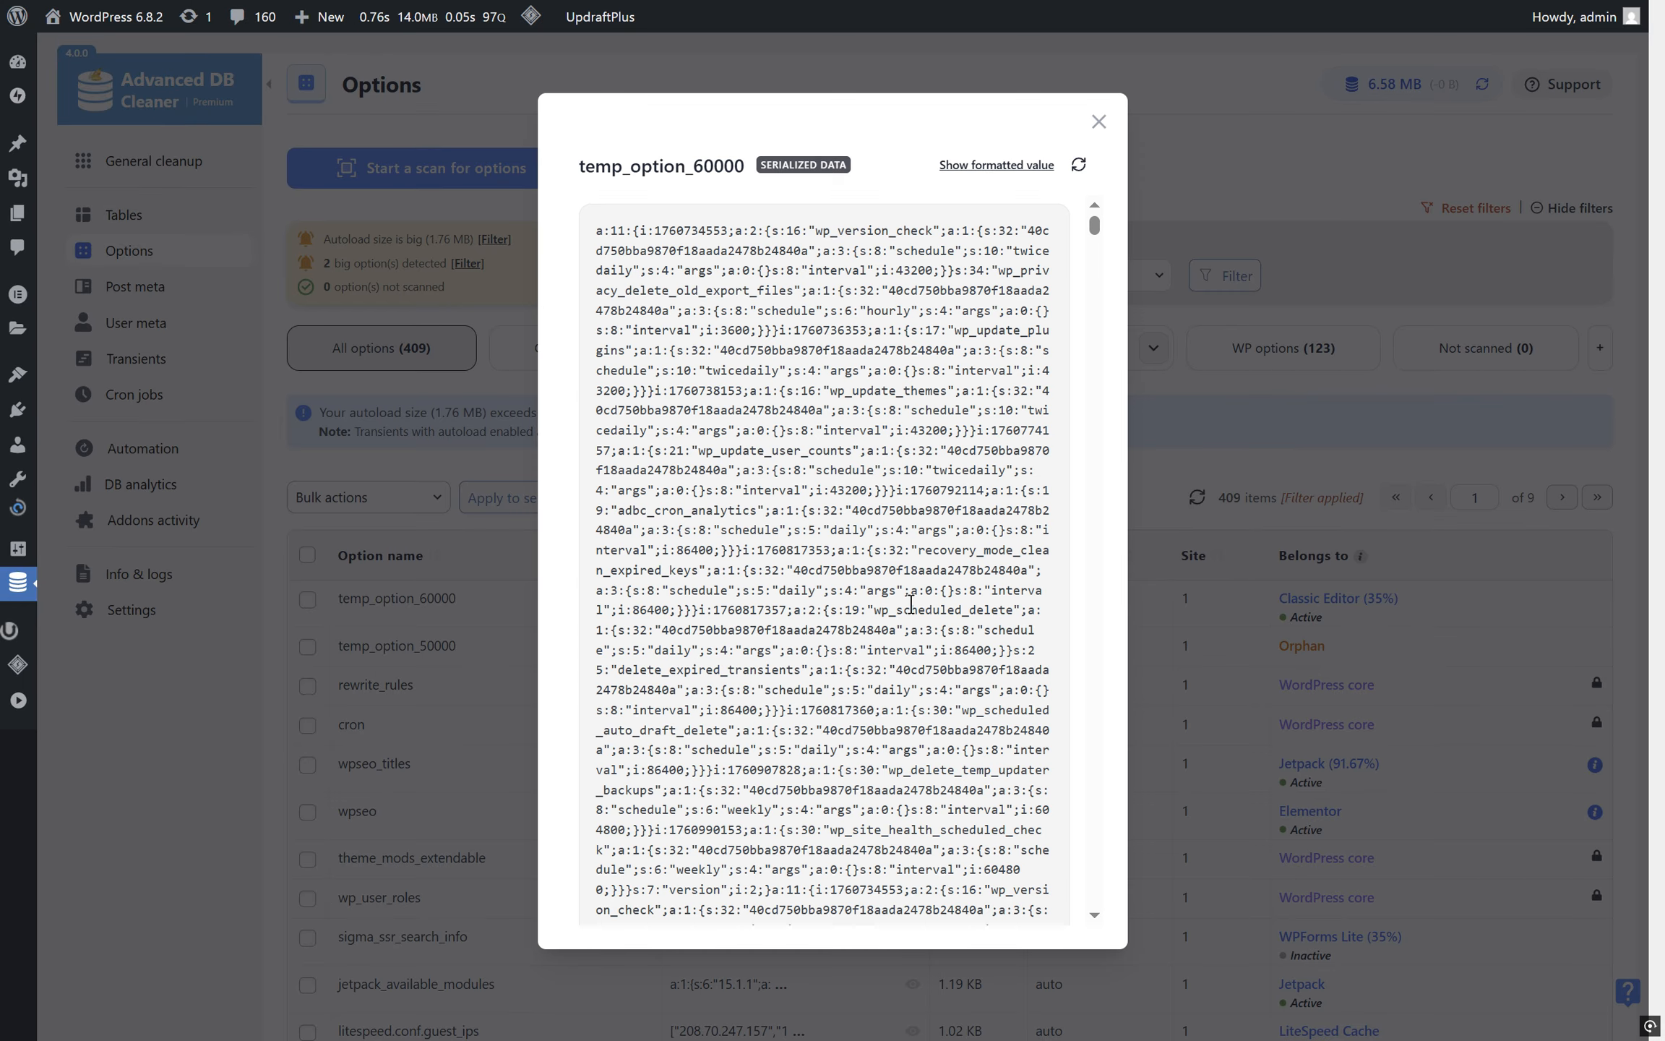
left_click(991, 166)
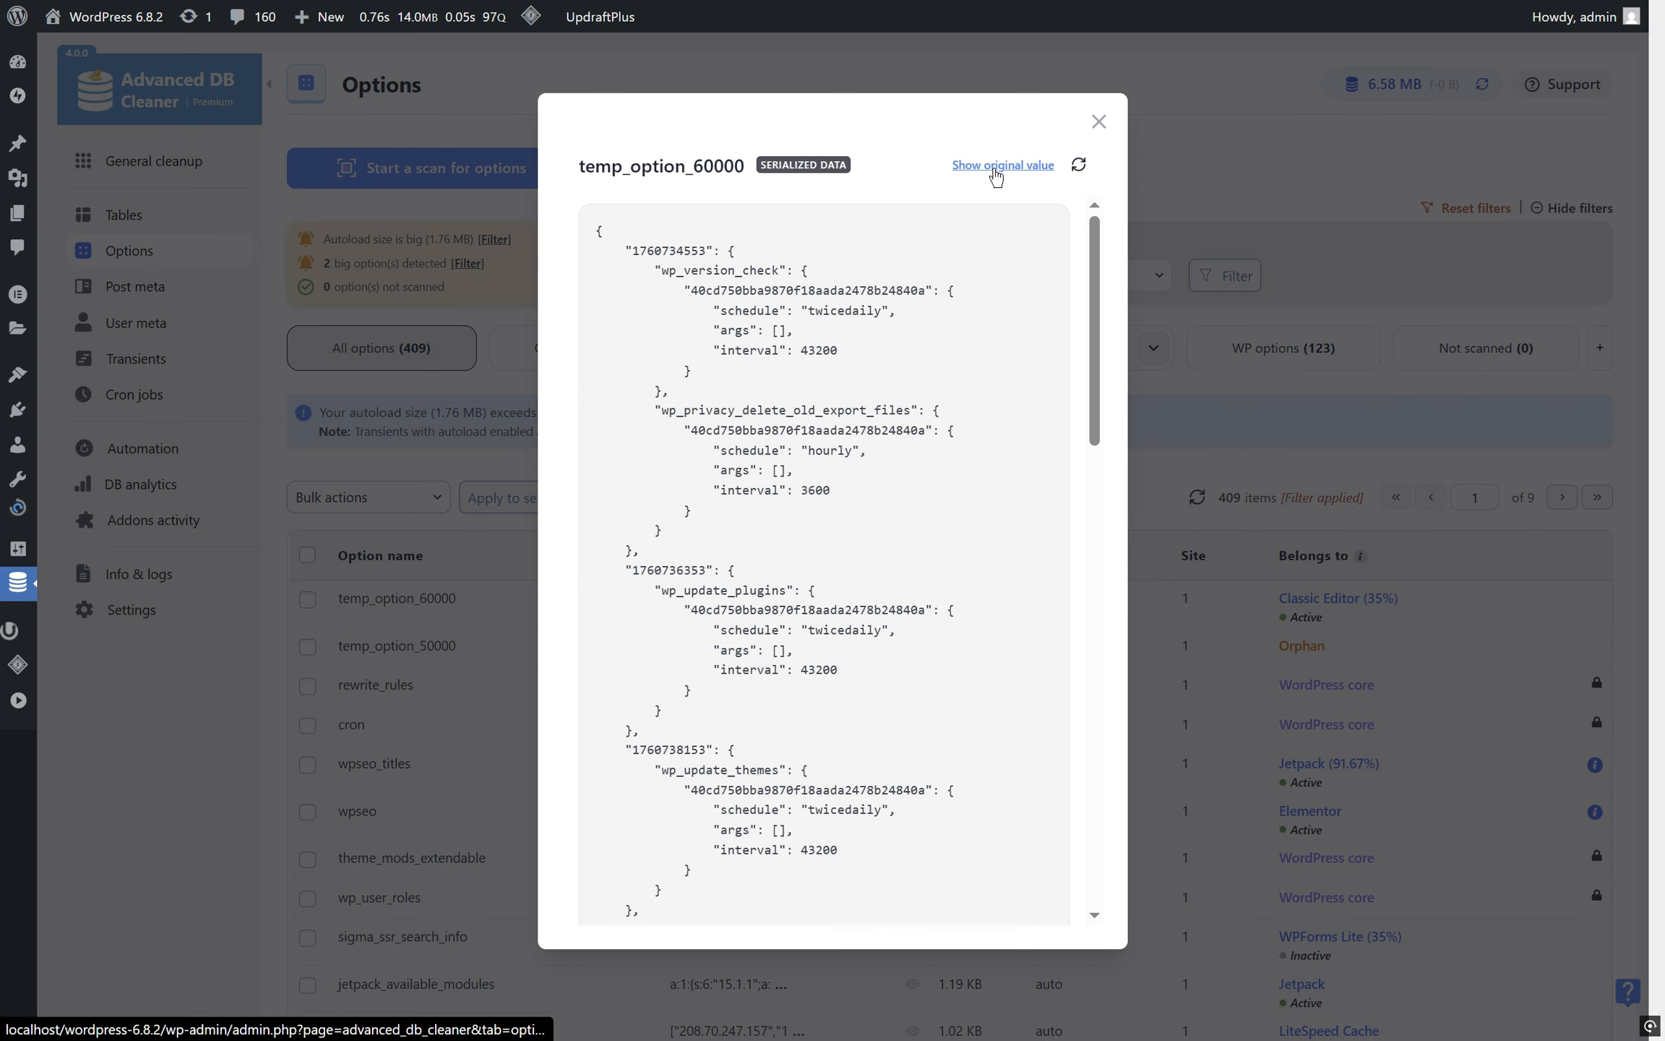
left_click(1097, 121)
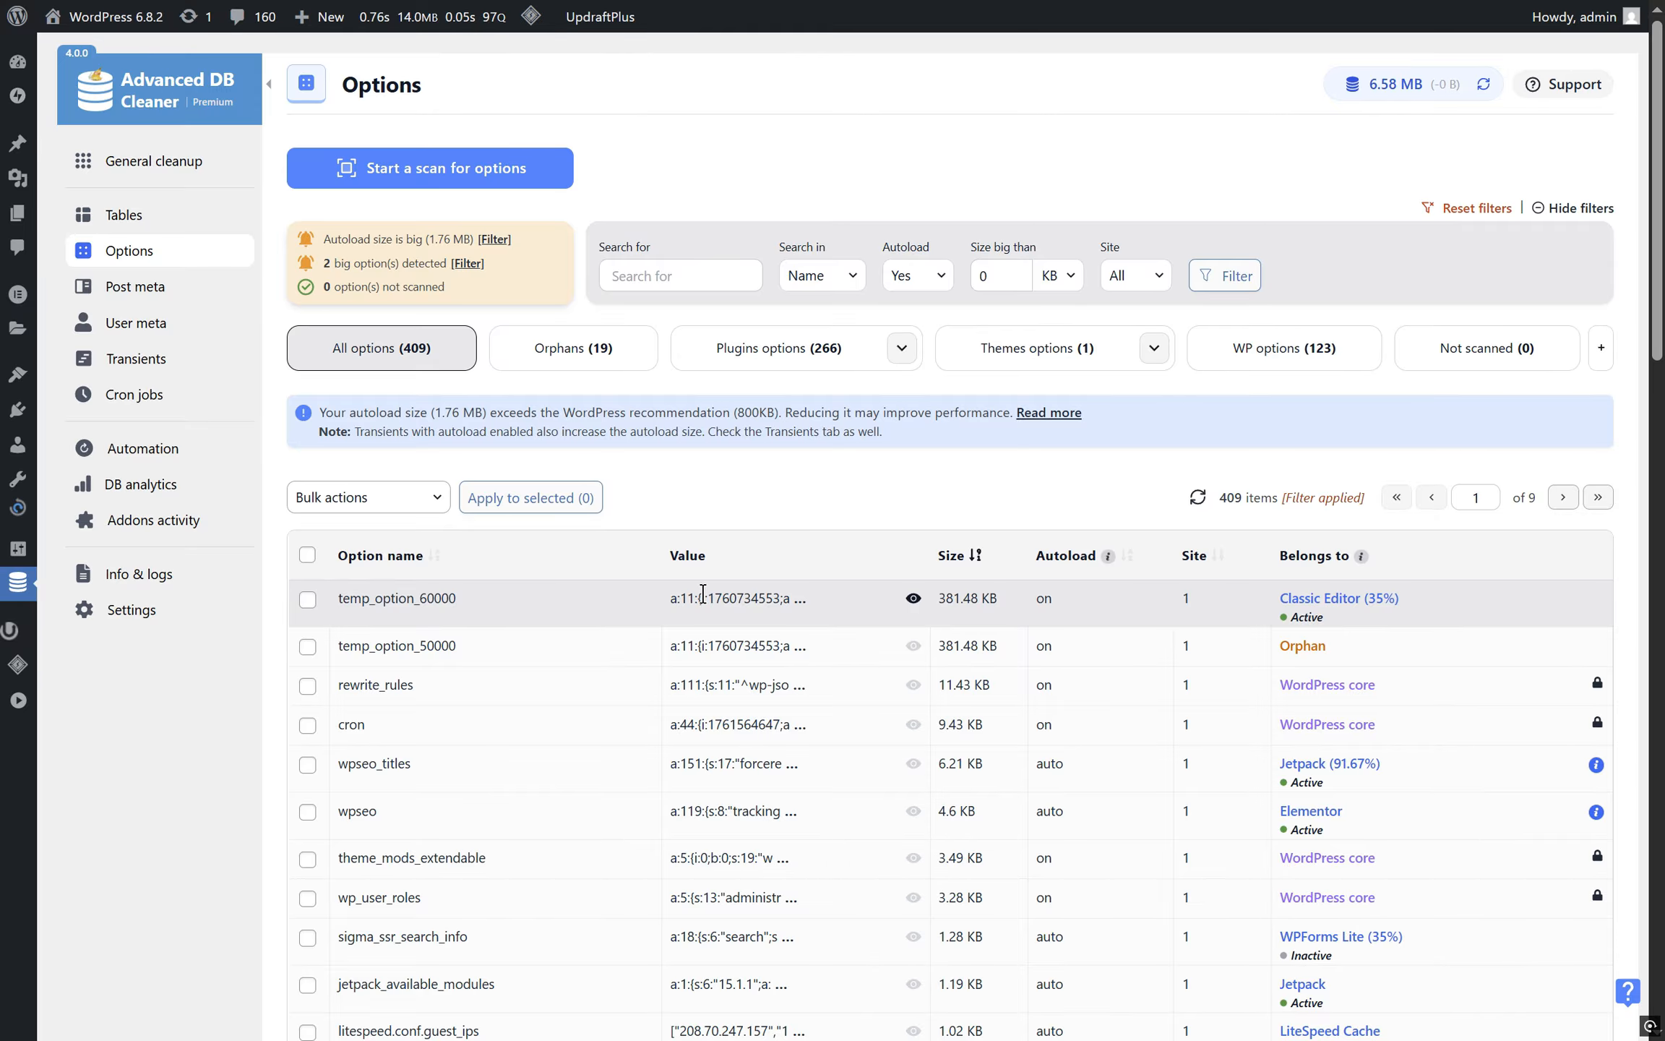
Set autoload to No for the option temp_option_60000 with a bulk action
left_click(308, 599)
left_click(392, 510)
left_click(408, 653)
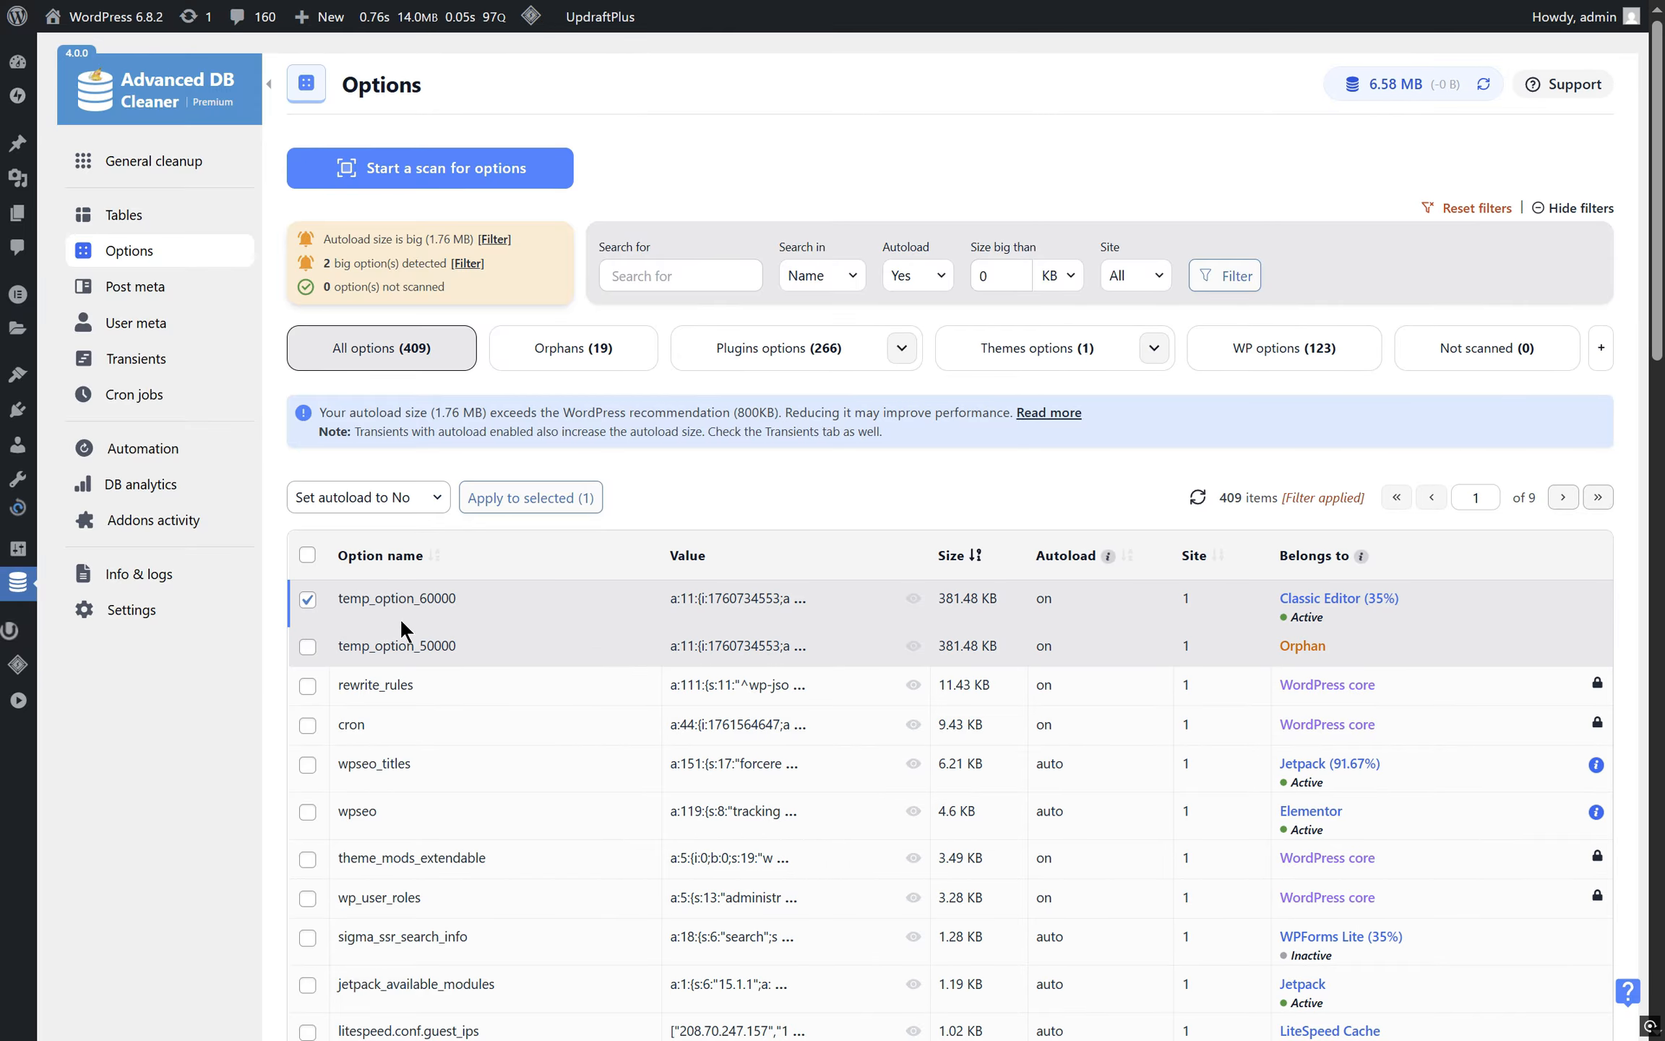
left_click(517, 496)
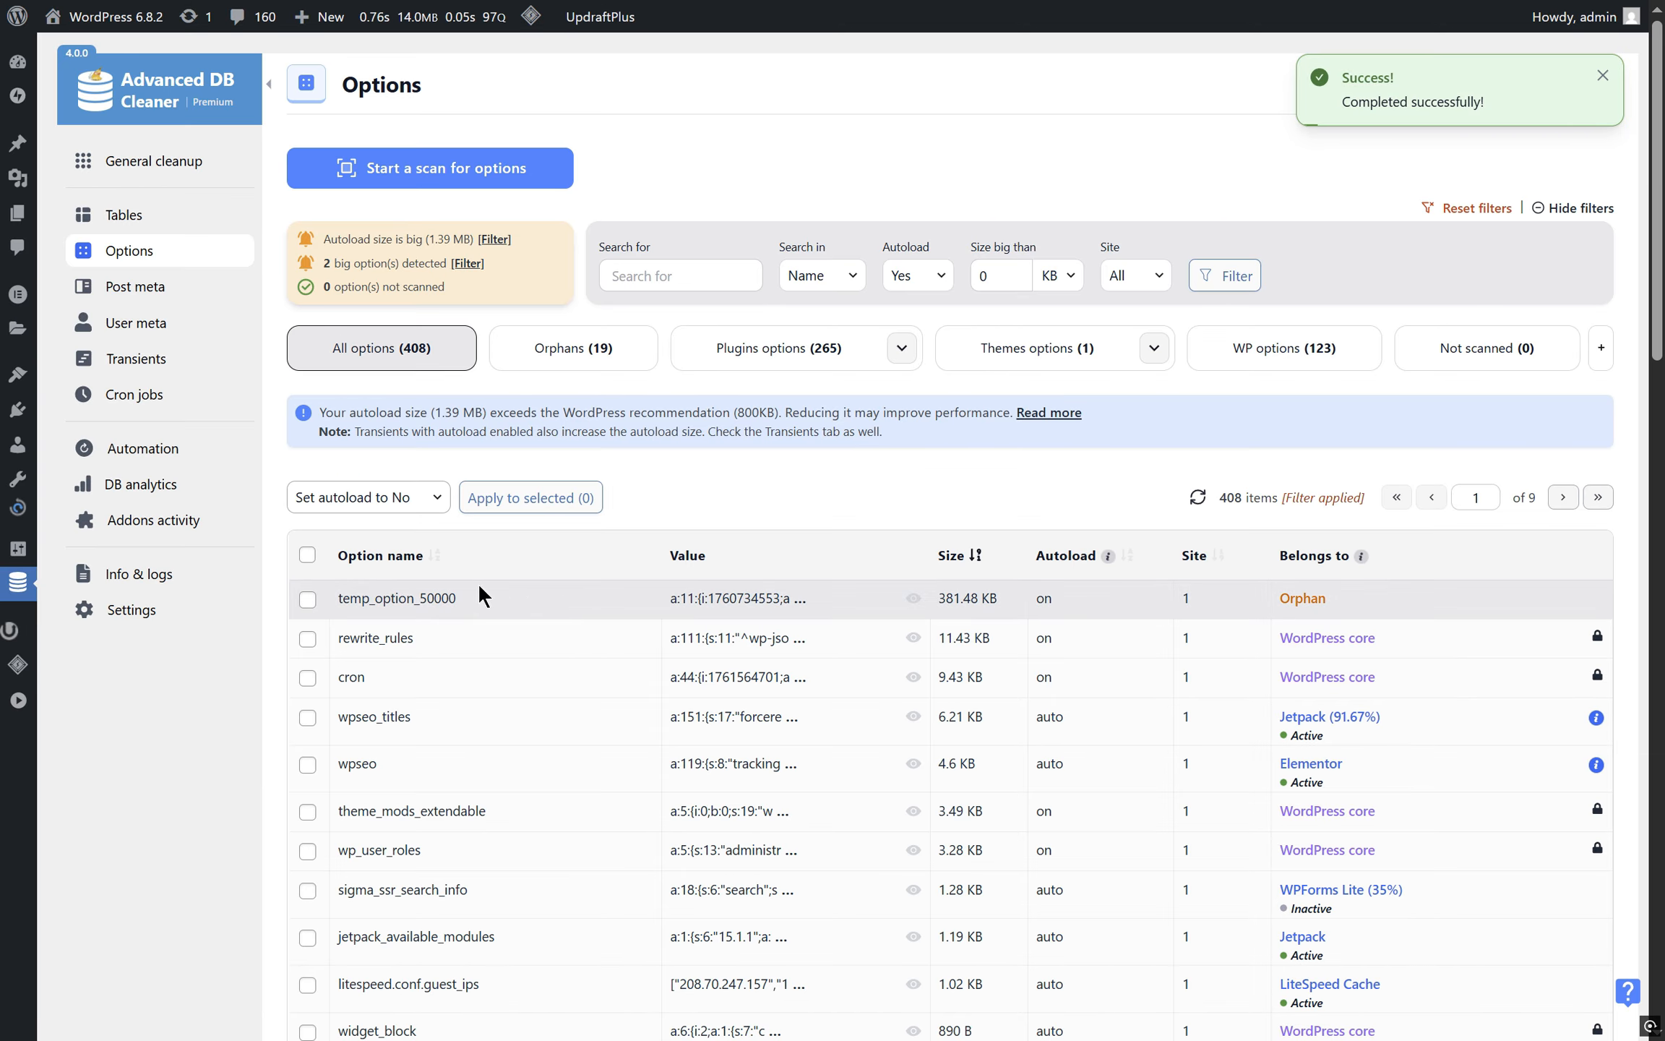
Delete the orphaned option temp_option_50000 with a bulk action and confirm the deletion
double_click(1295, 594)
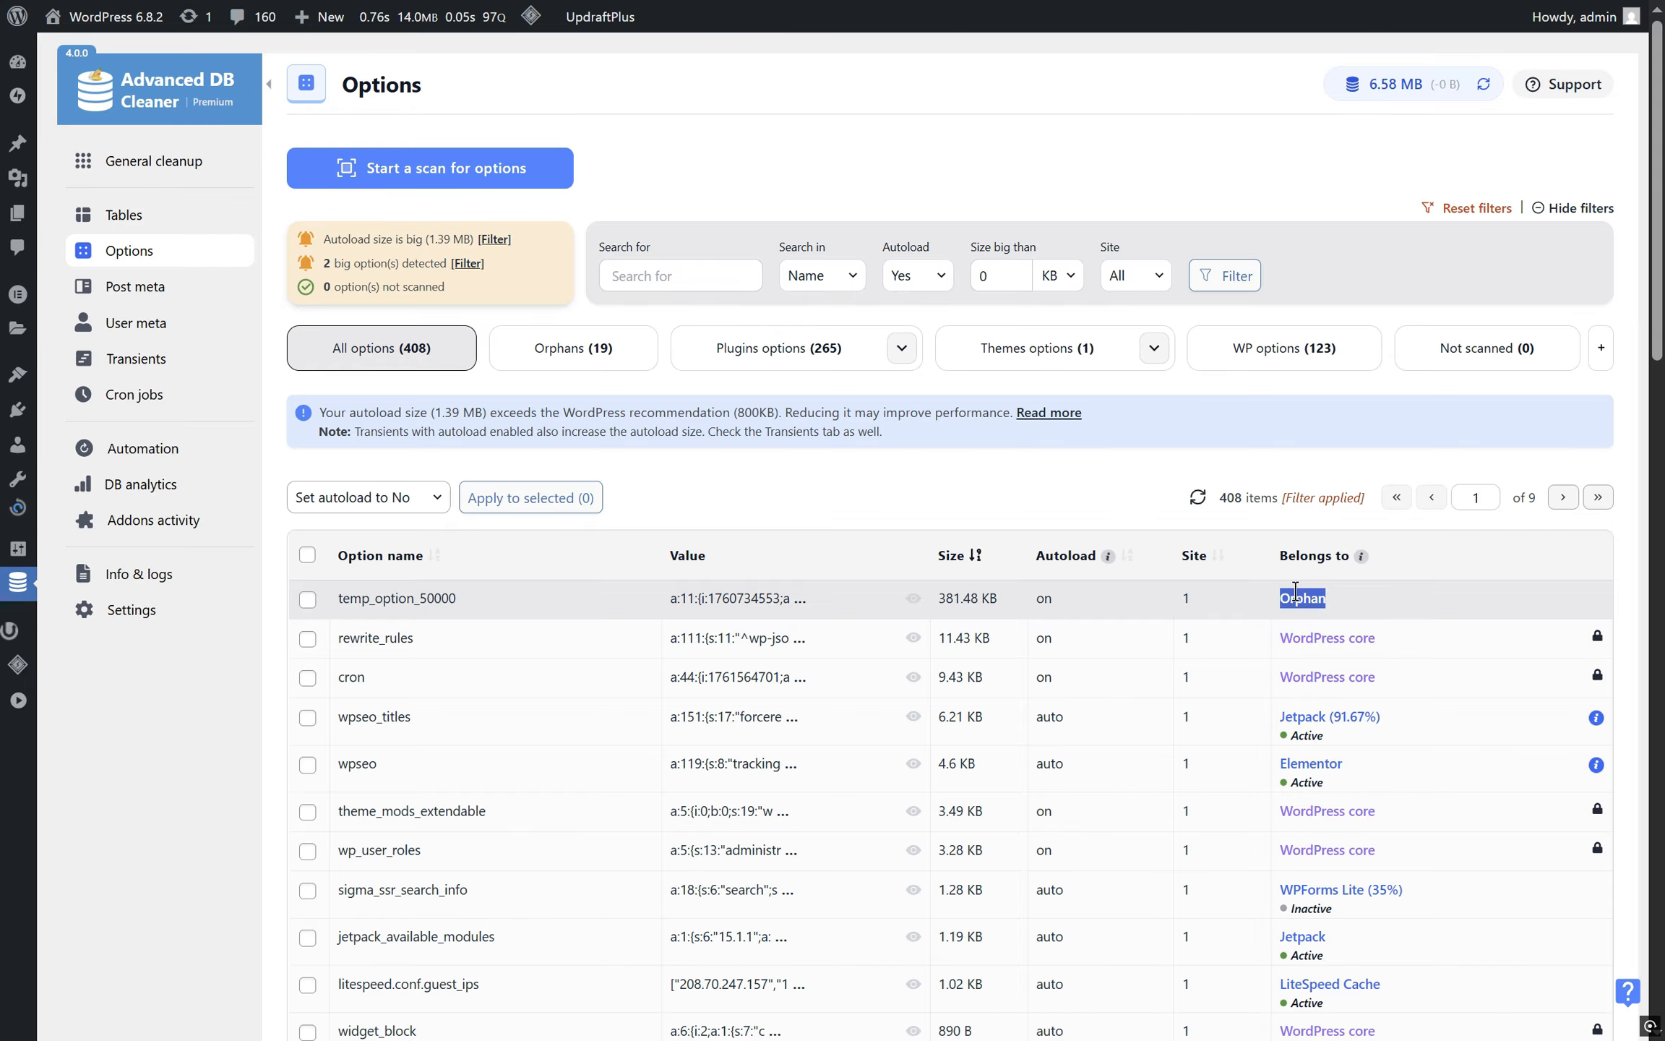
left_click(1294, 593)
left_click(308, 599)
left_click(375, 498)
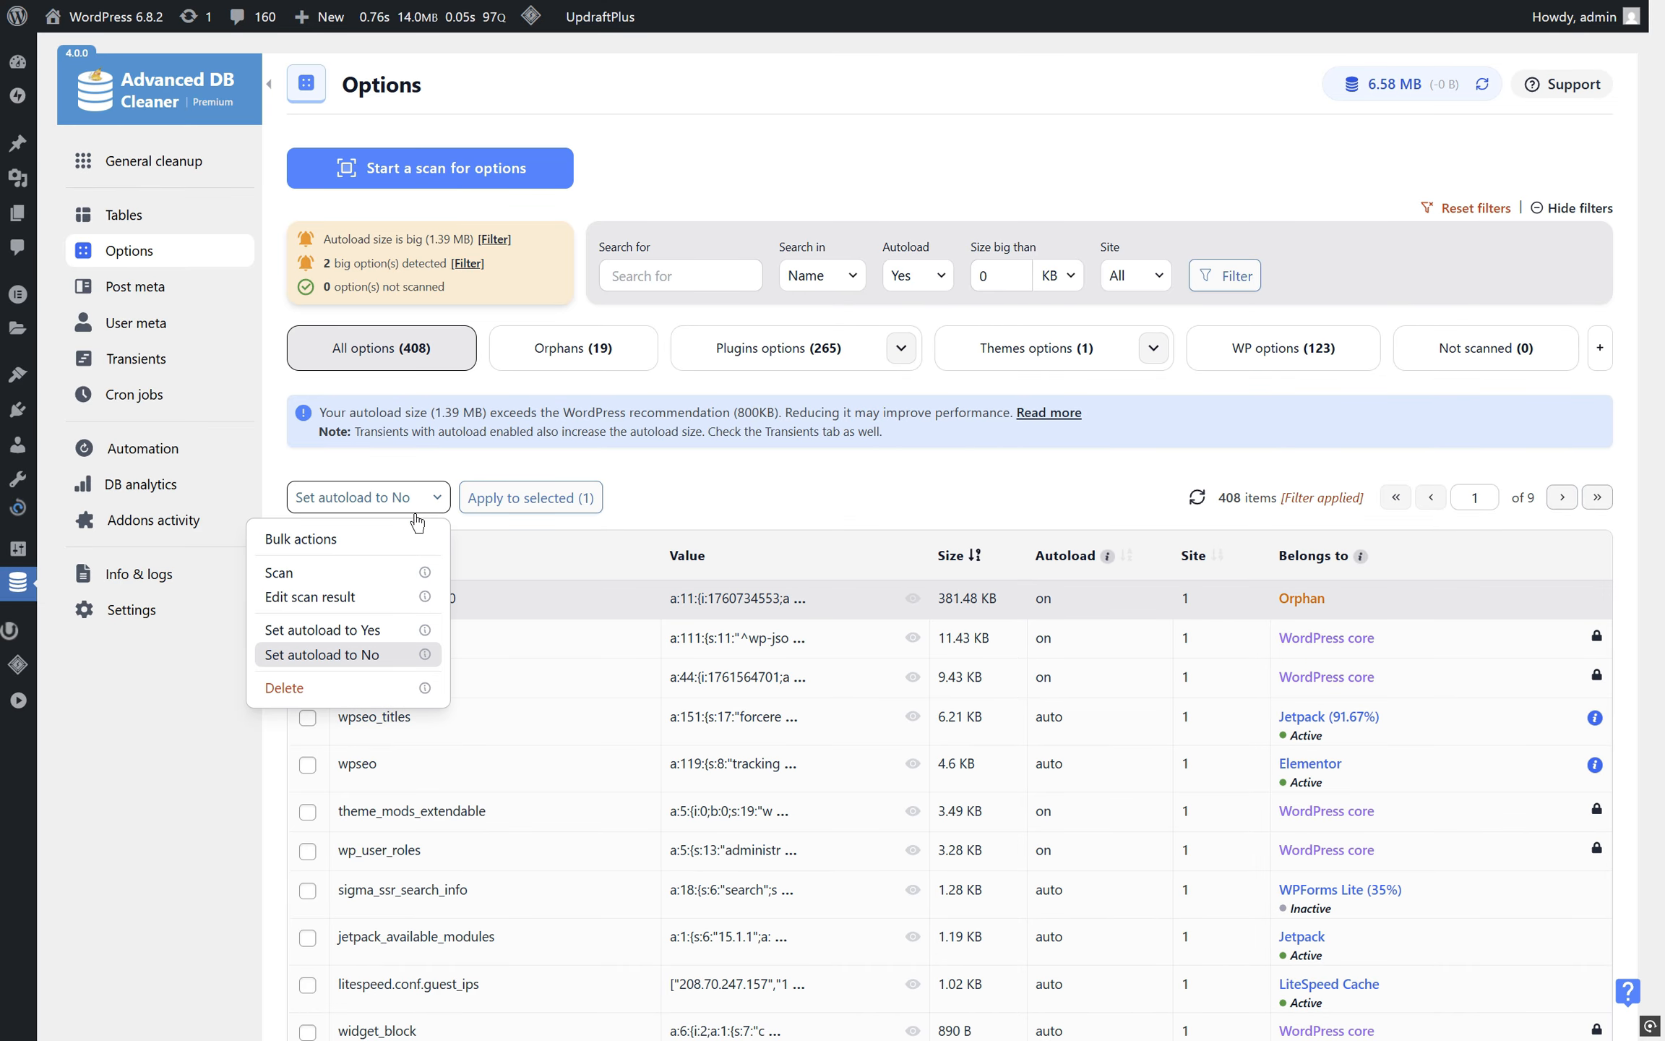
left_click(362, 688)
left_click(517, 503)
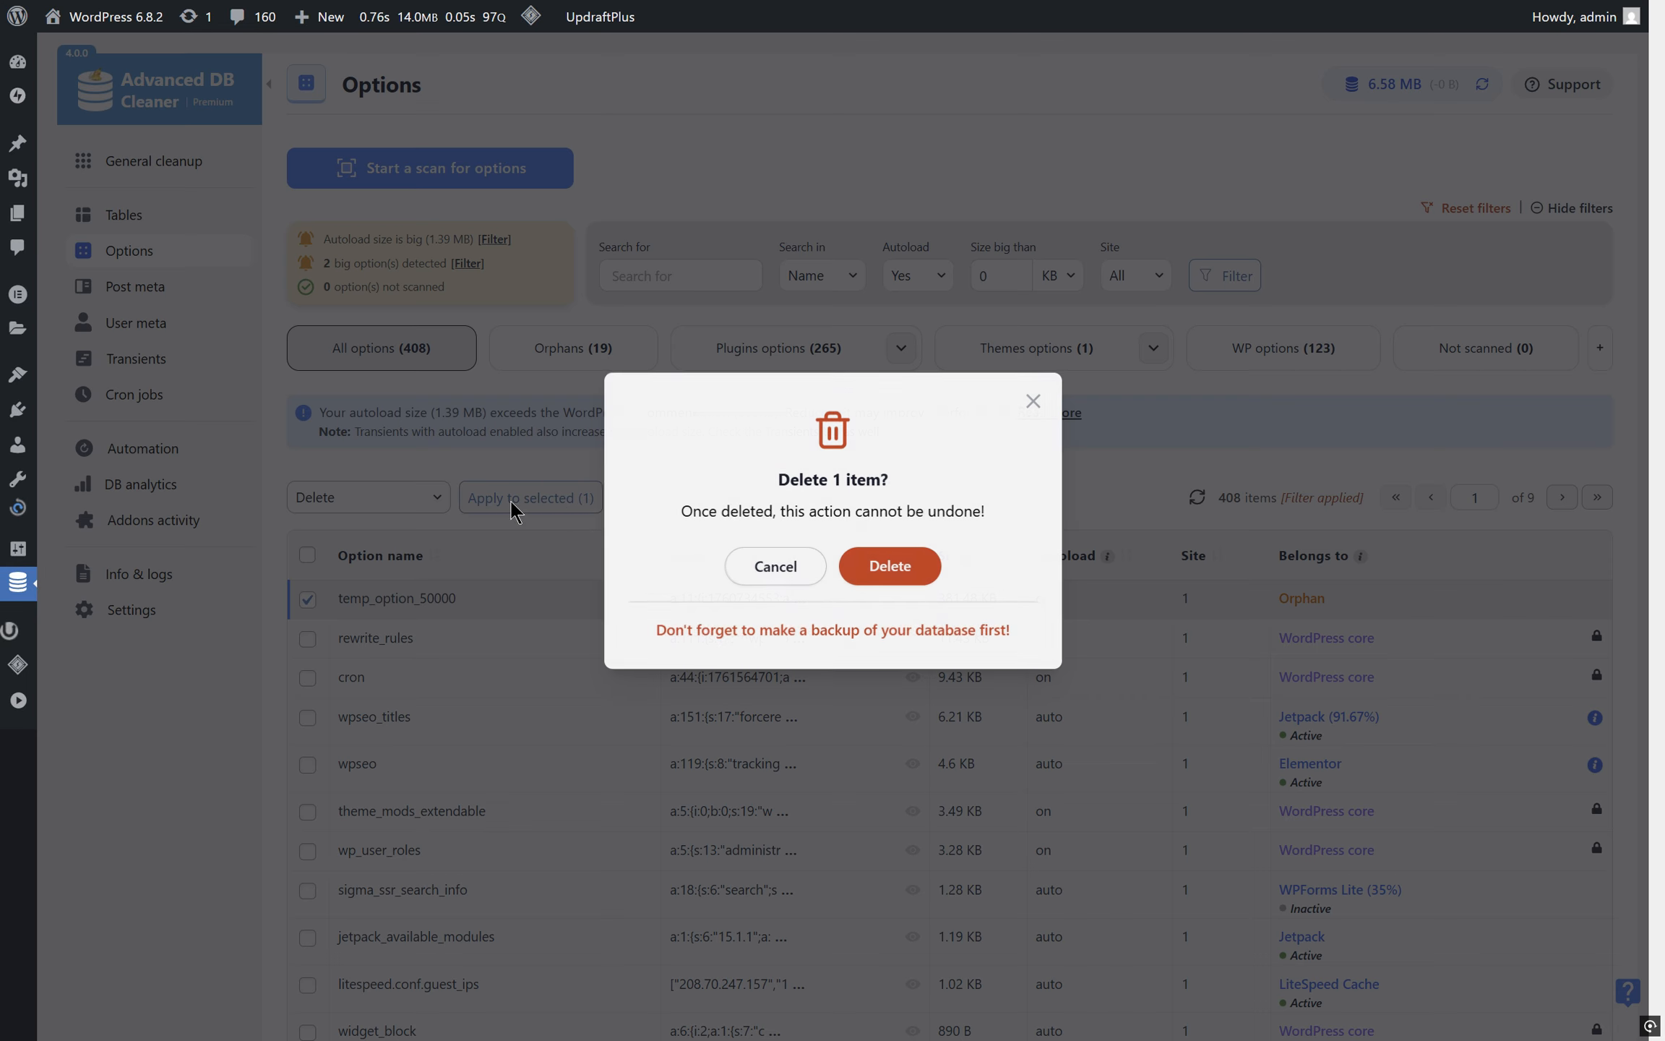
left_click(893, 564)
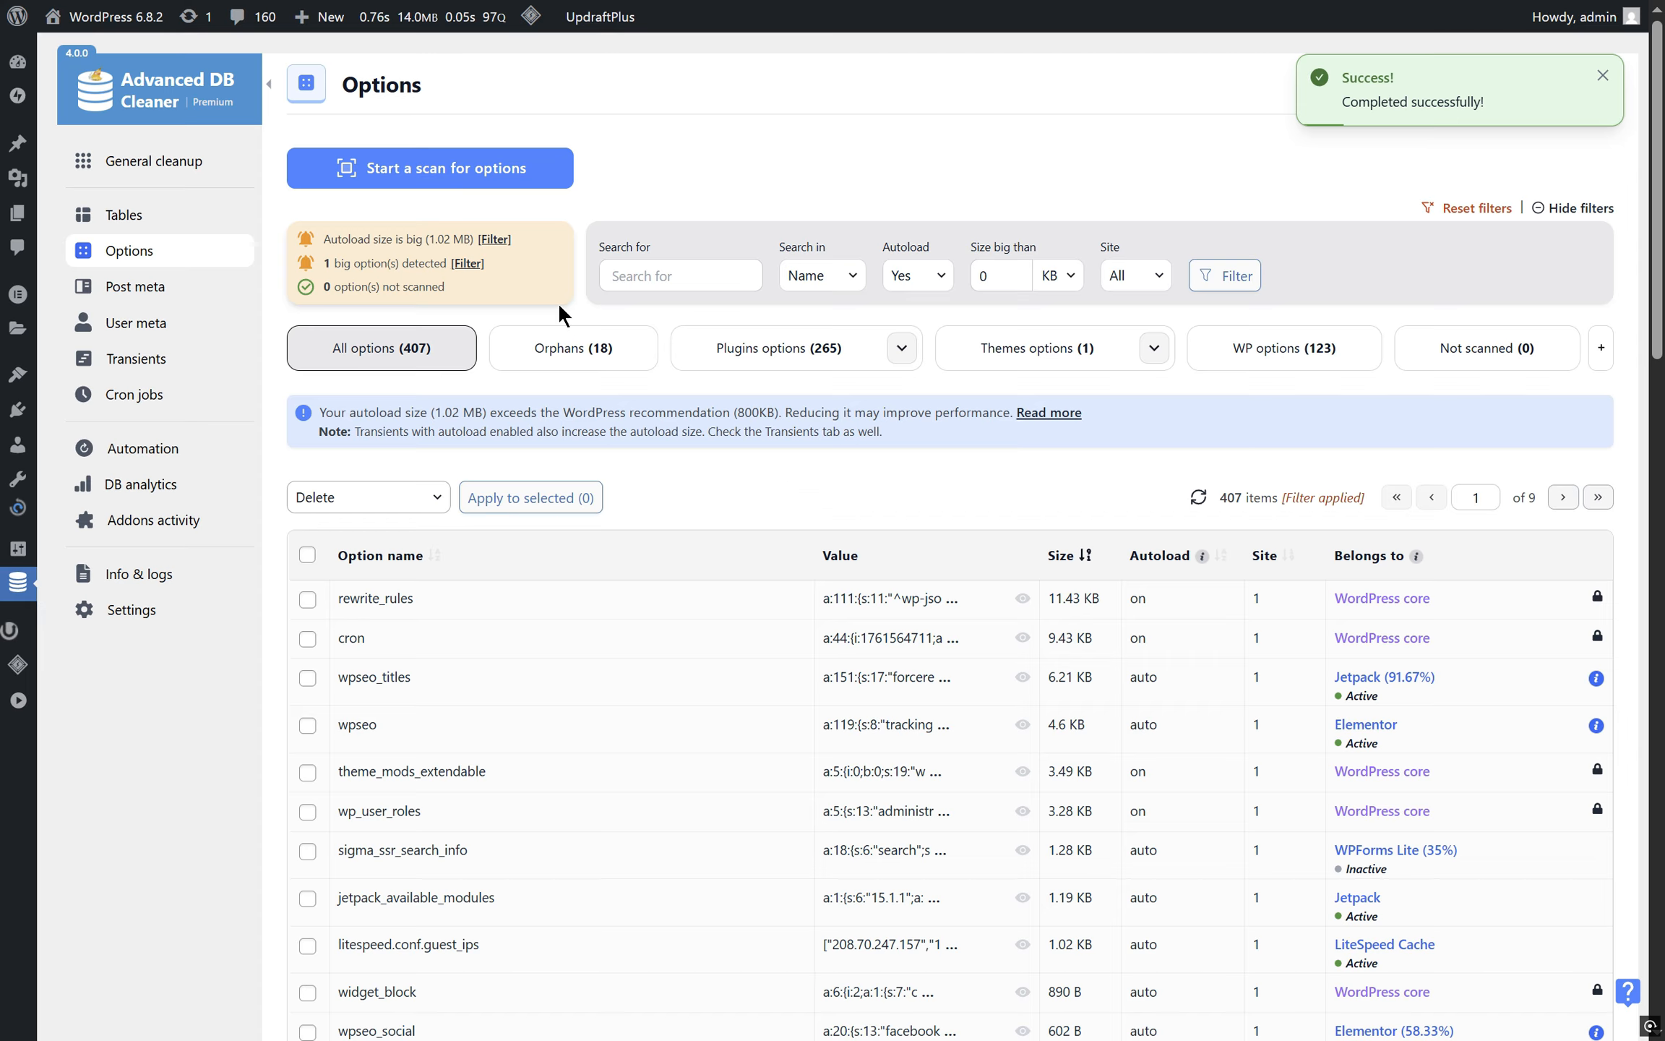
Check the updated autoload size against the WordPress recommendation and read the note about autoloaded transients
left_click_drag(428, 240, 470, 242)
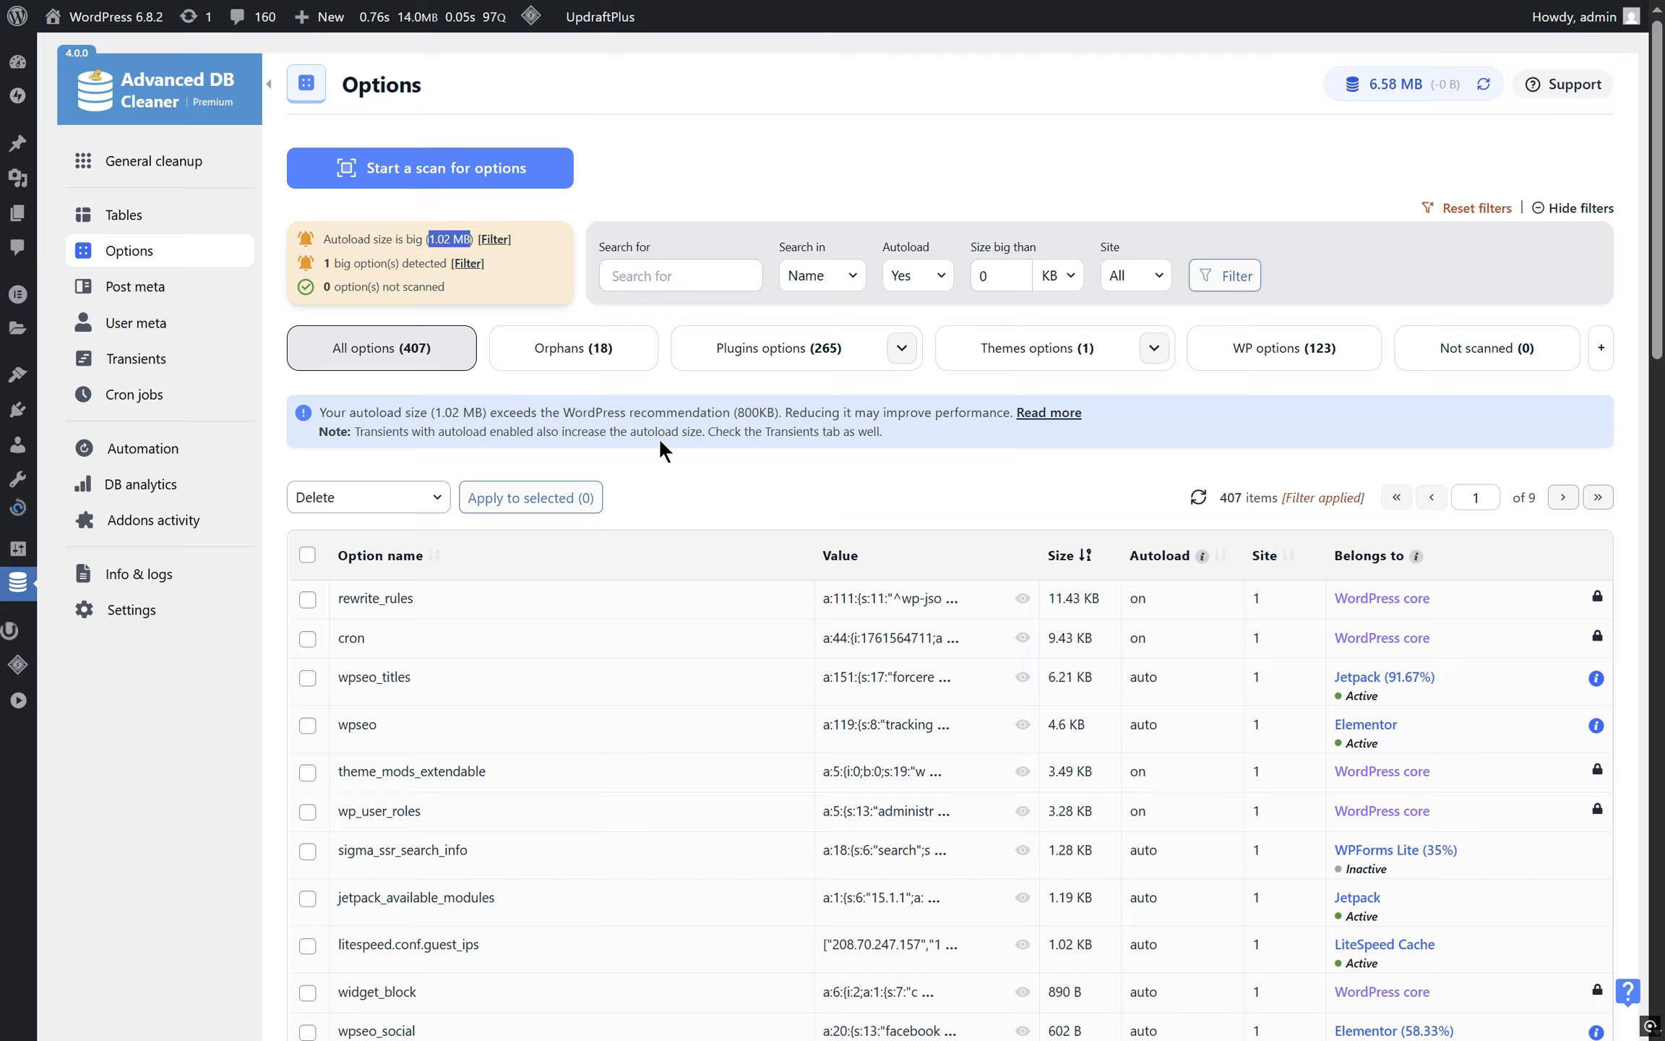
double_click(739, 414)
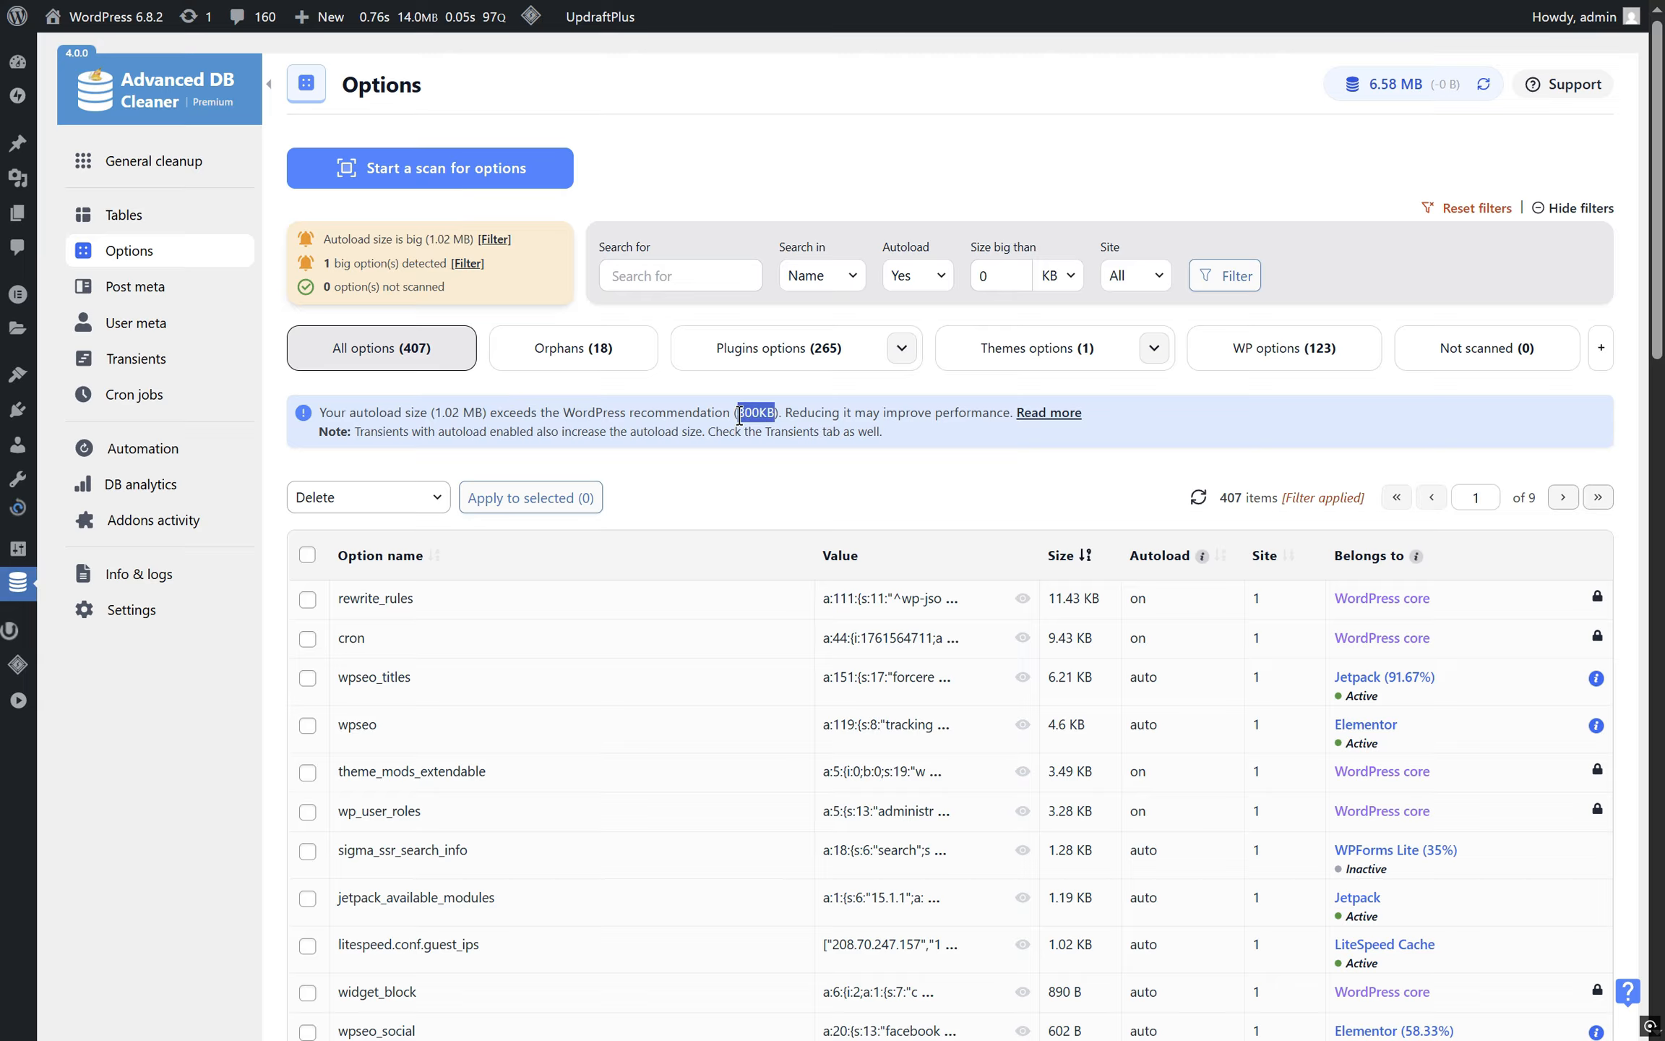
left_click(664, 486)
double_click(374, 430)
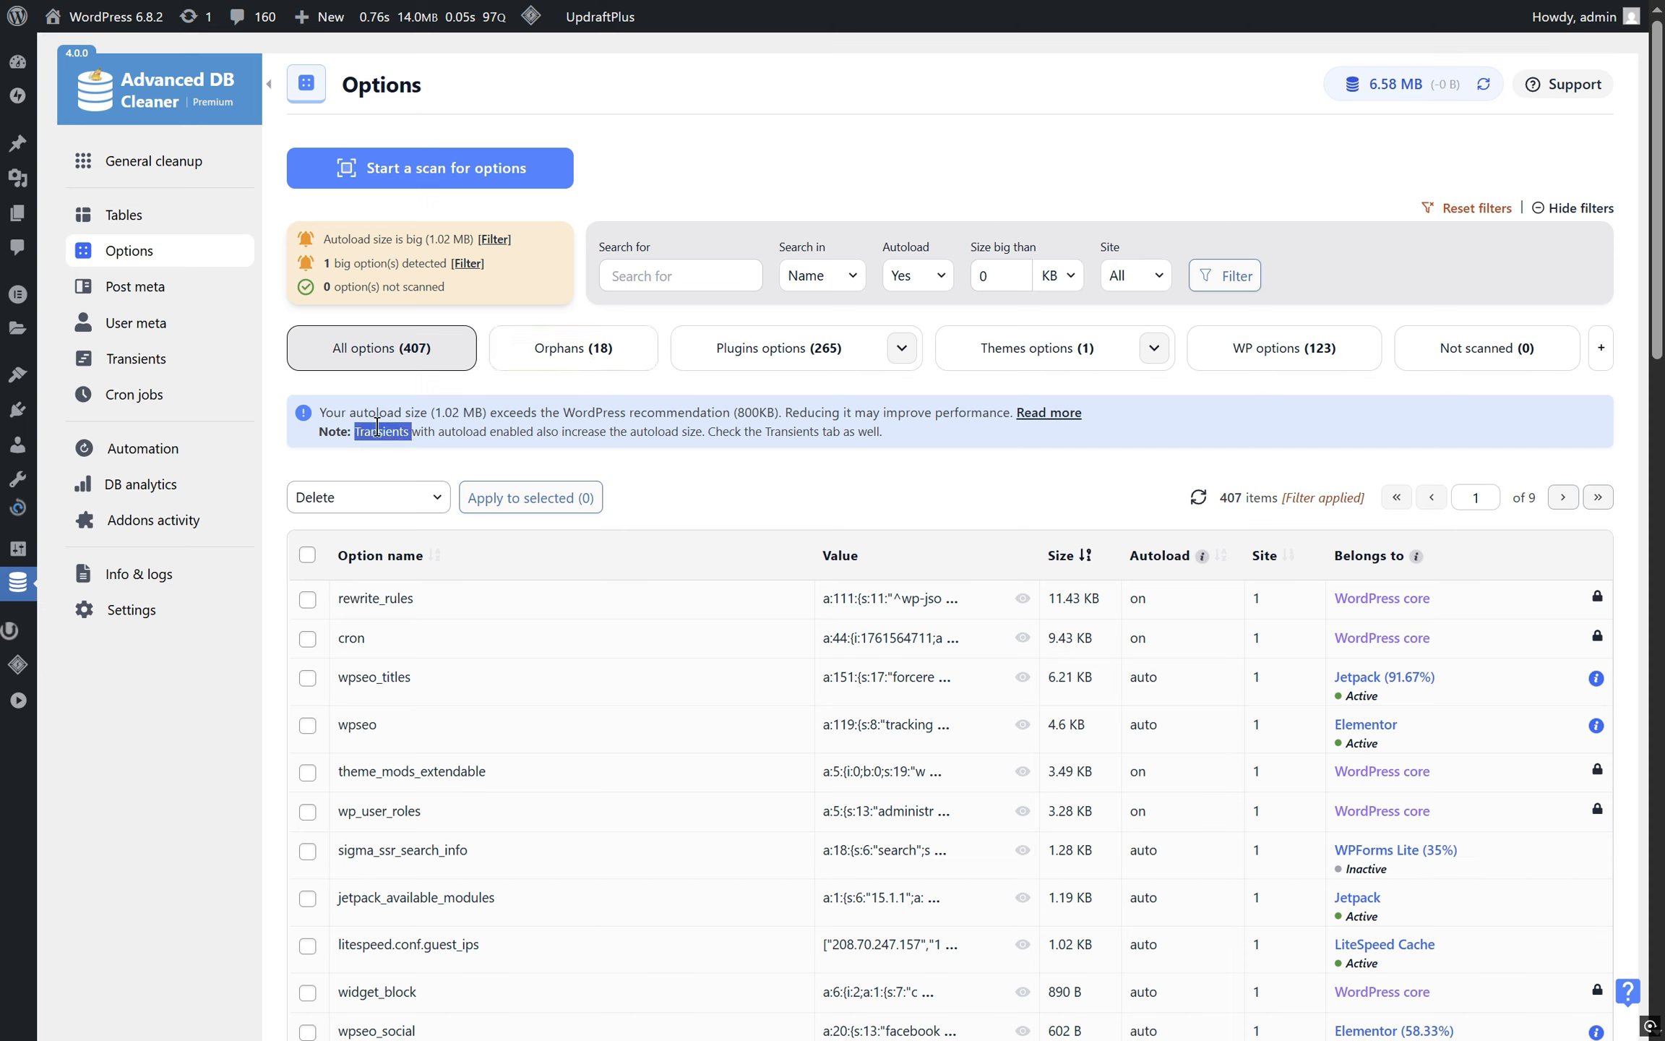
left_click(387, 430)
left_click_drag(356, 432, 880, 432)
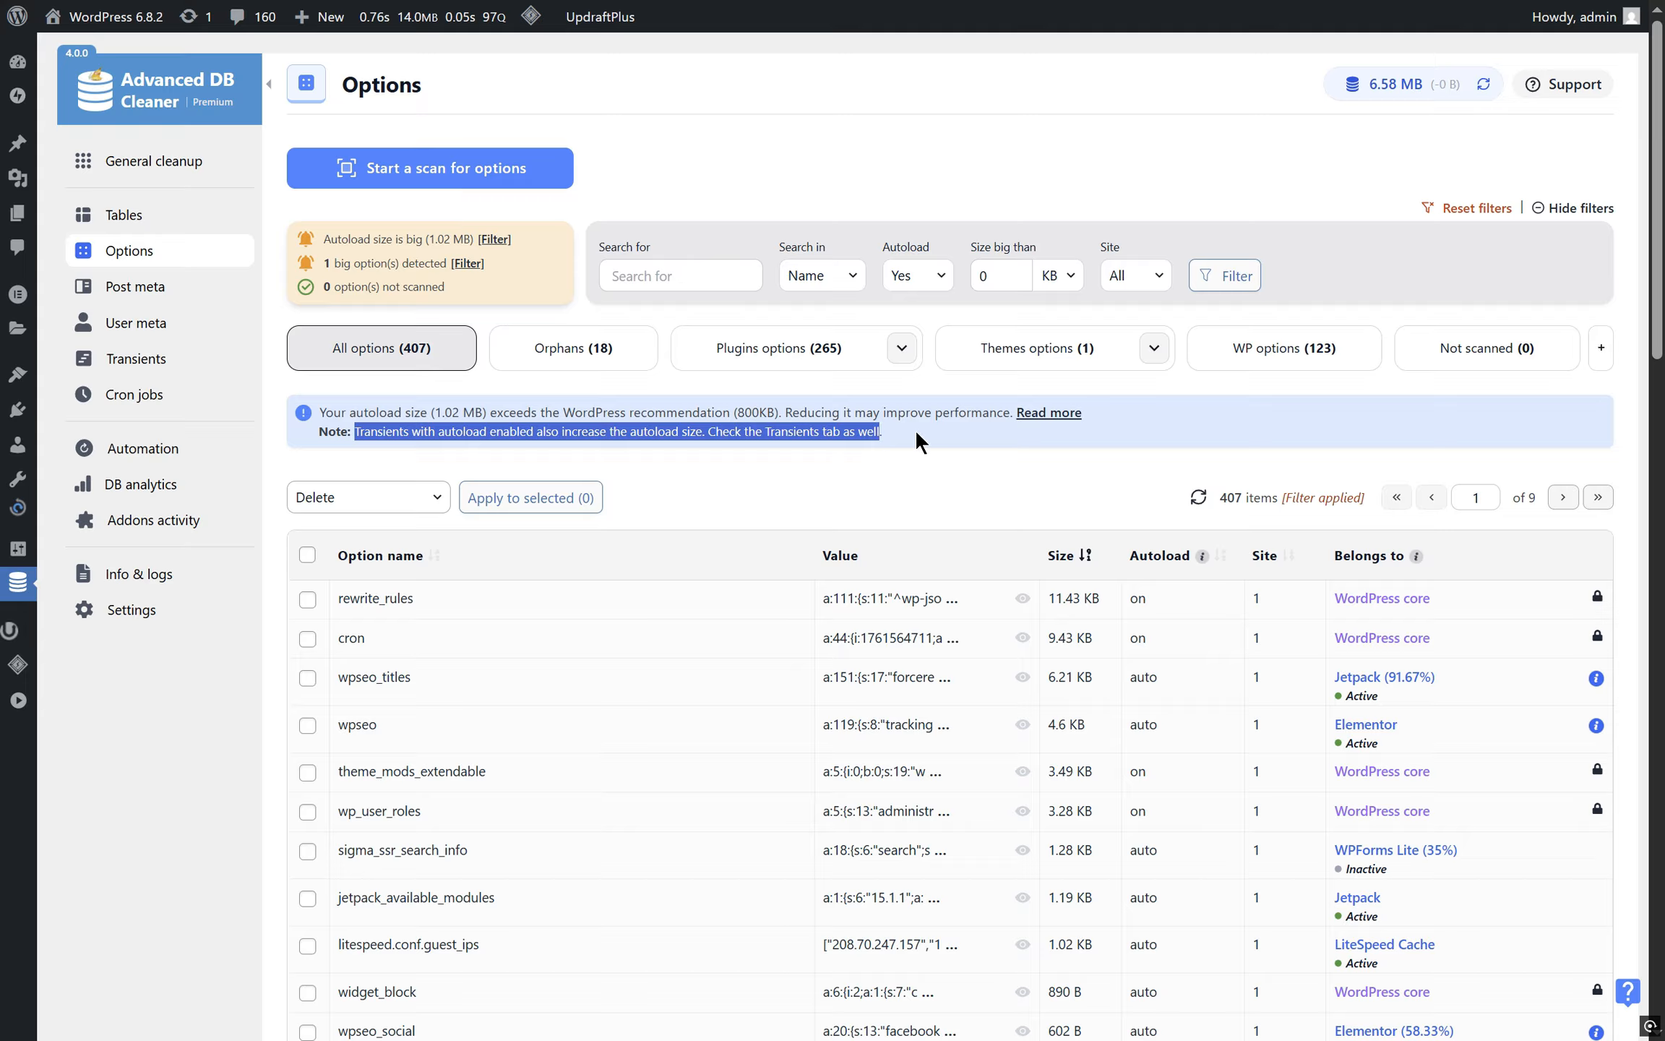
left_click(914, 429)
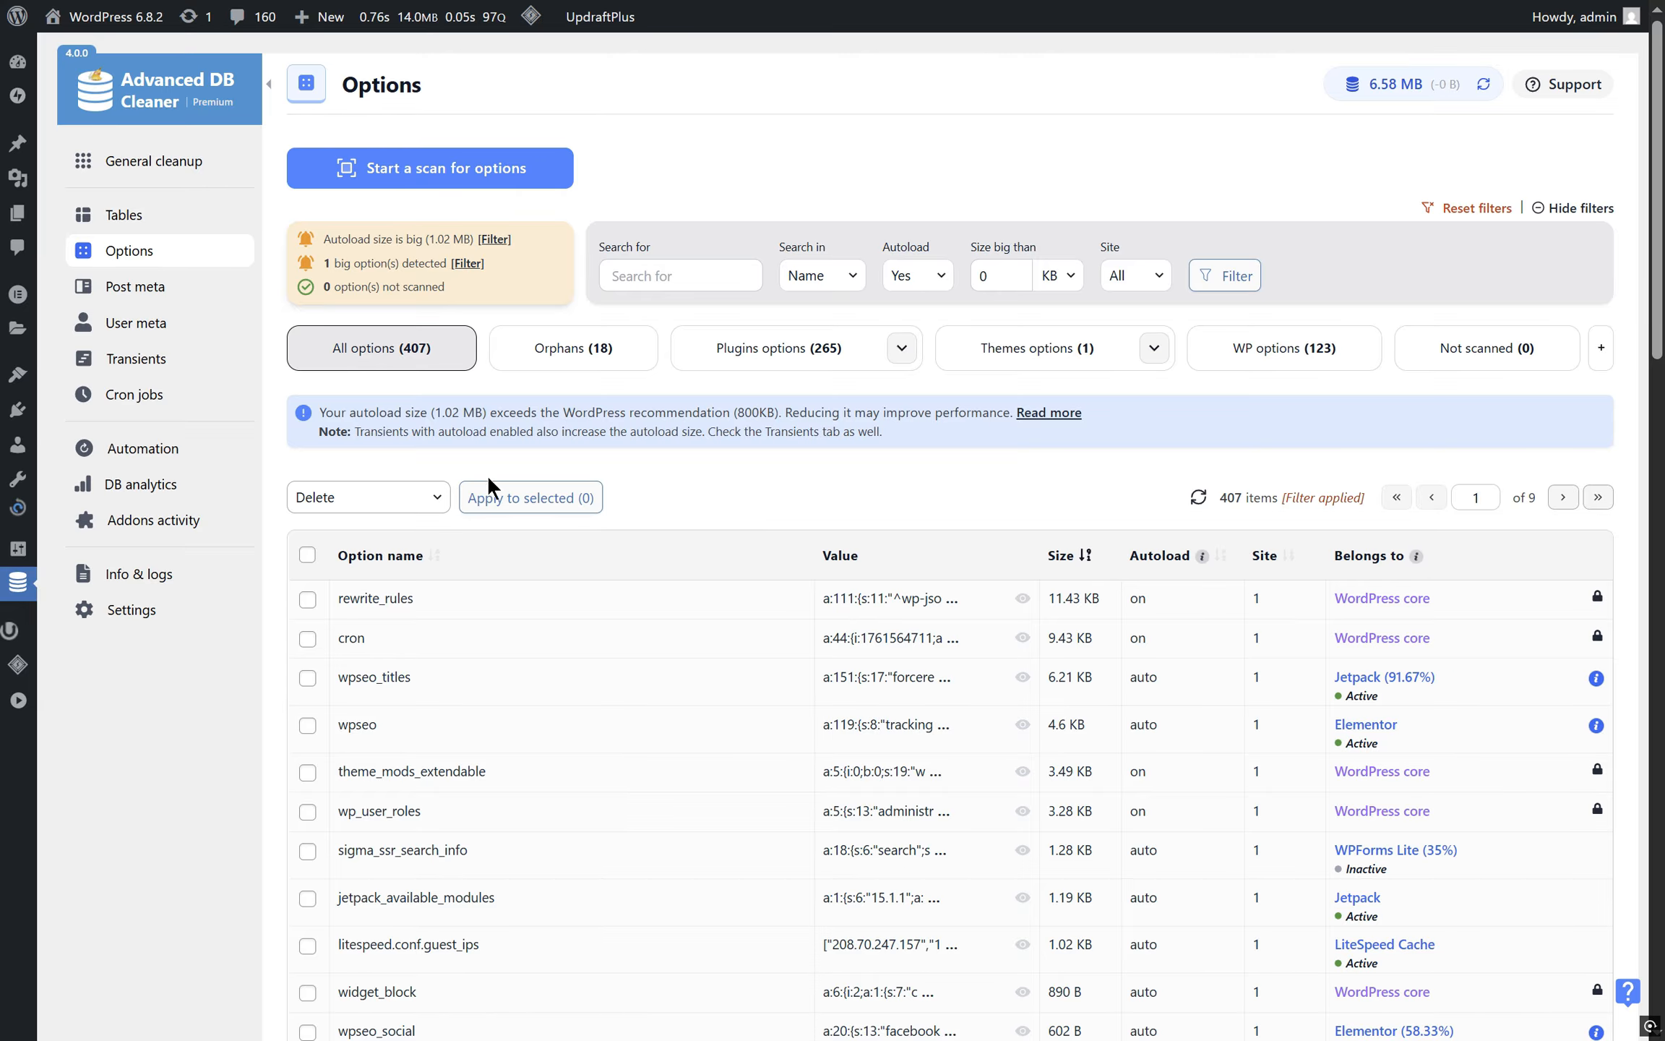
Open the Transients page and look through the transients and what they belong to
left_click(217, 362)
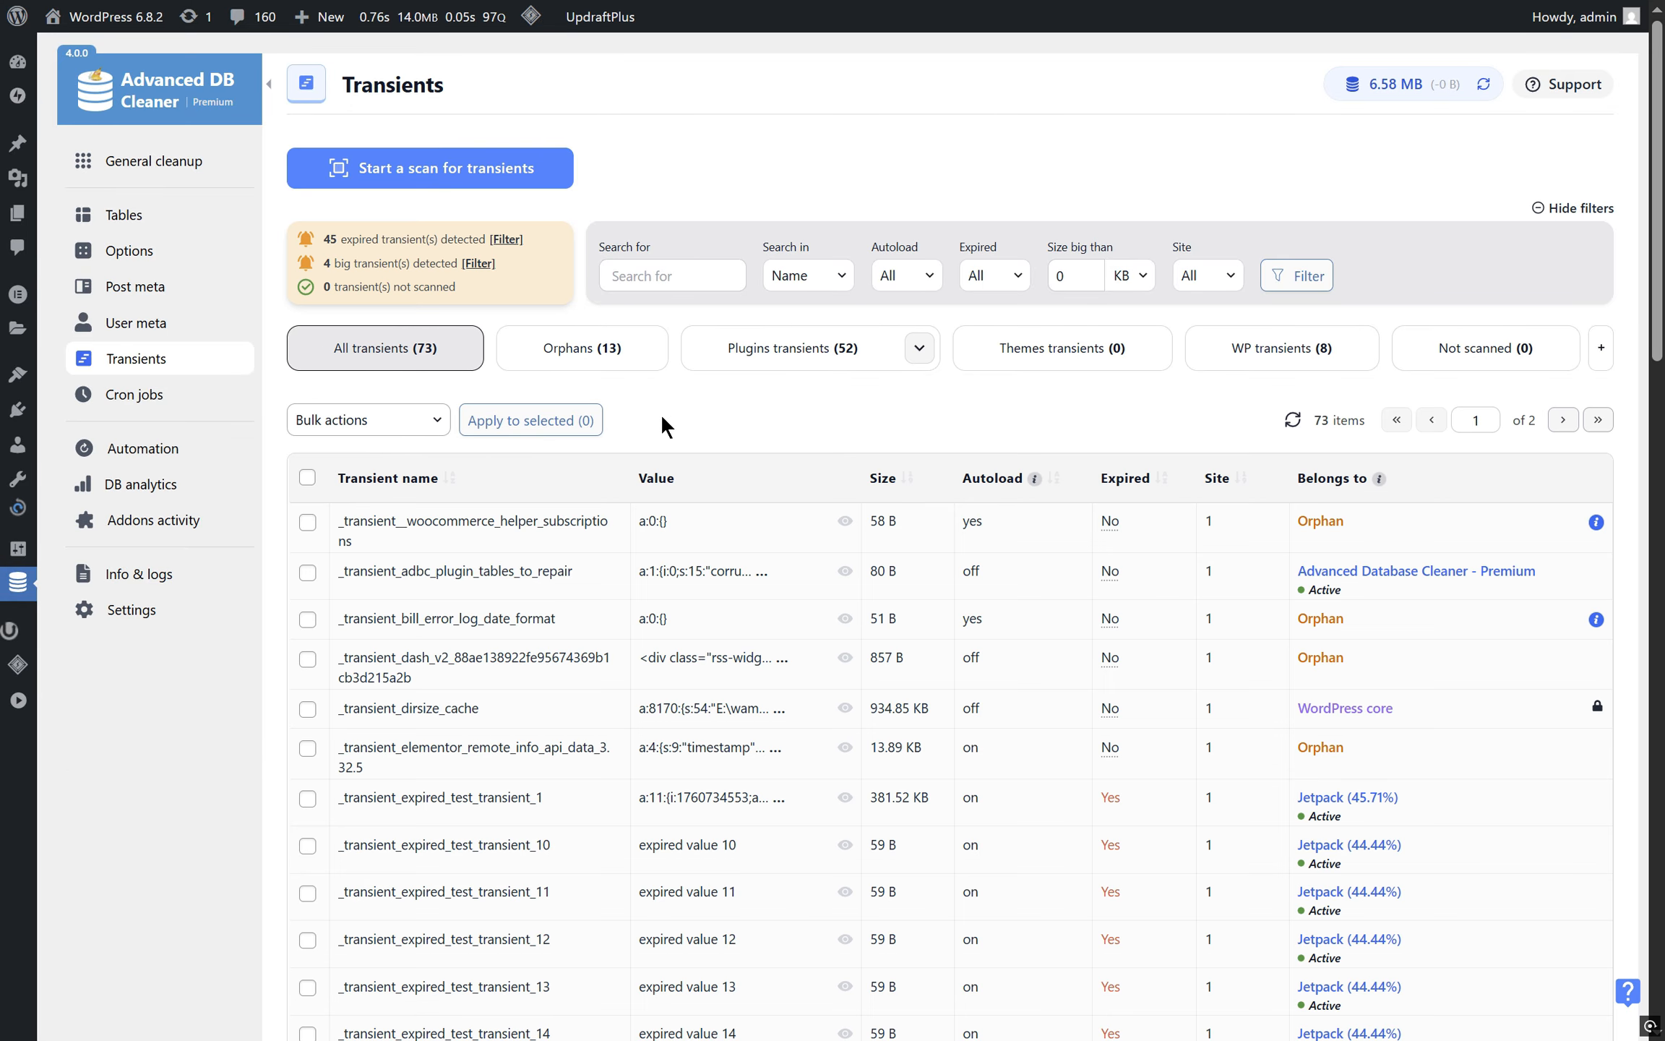
scroll(661, 423, "down", 2)
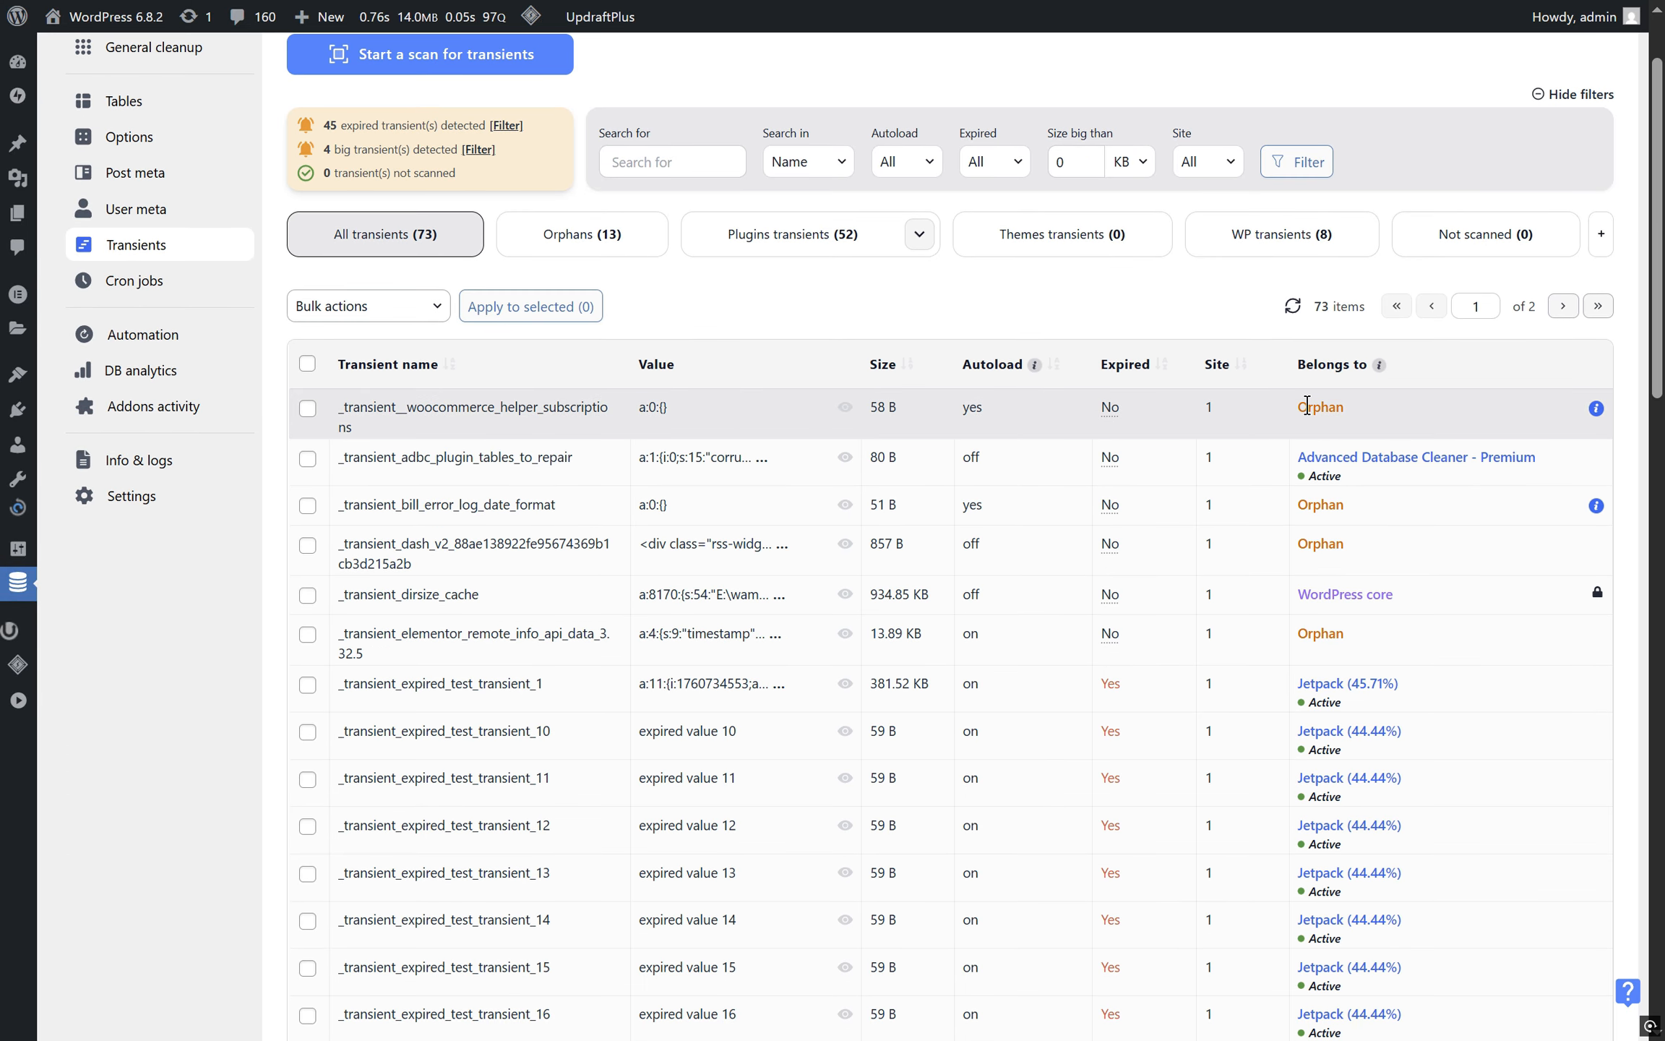
triple_click(1310, 460)
left_click(1319, 583)
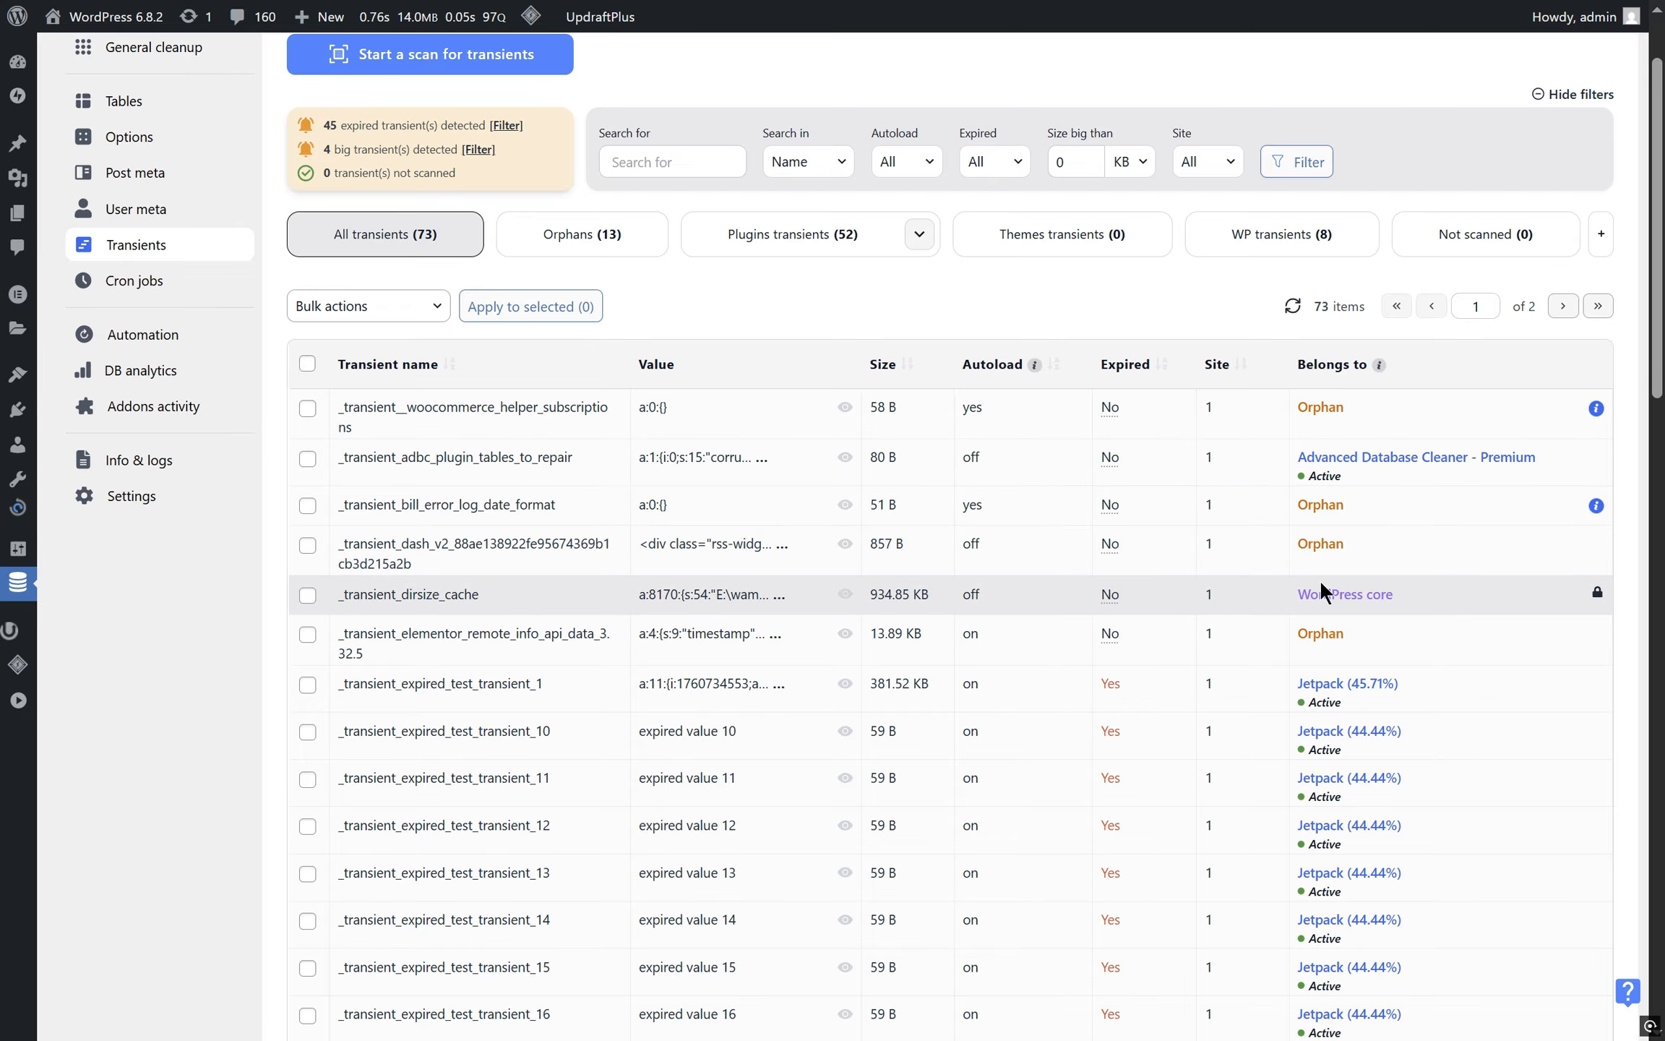
scroll(1319, 580, "down", 15)
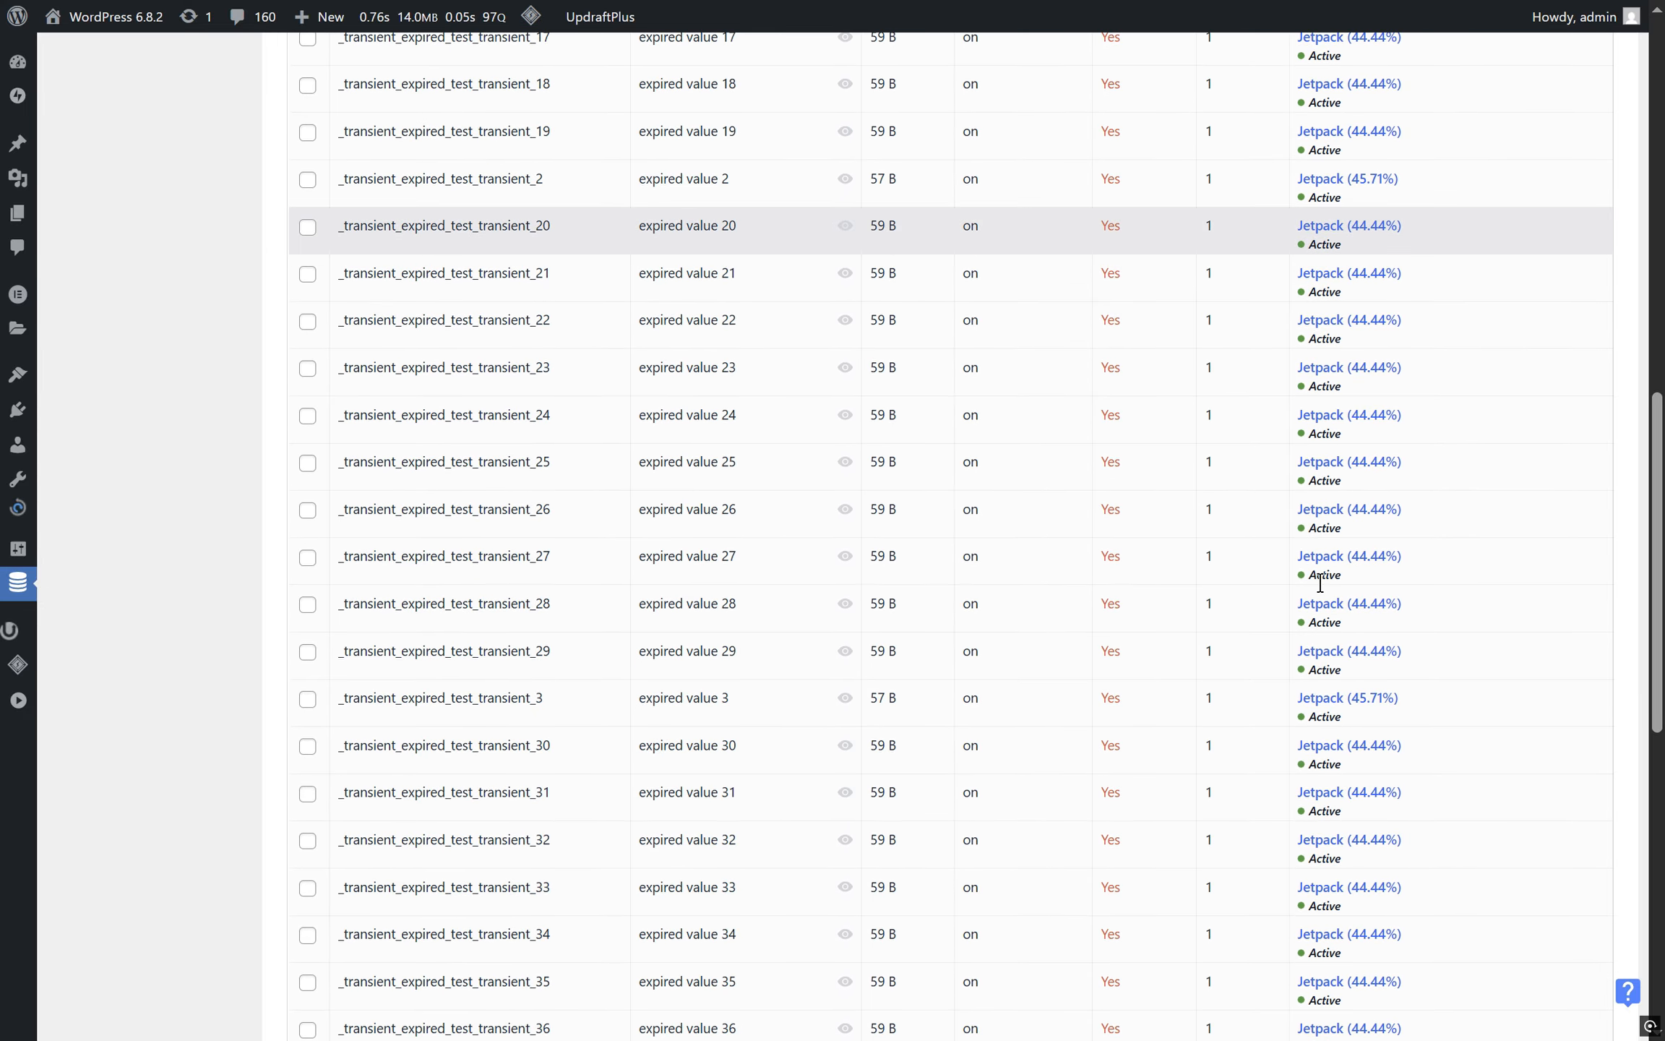
scroll(1320, 583, "up", 15)
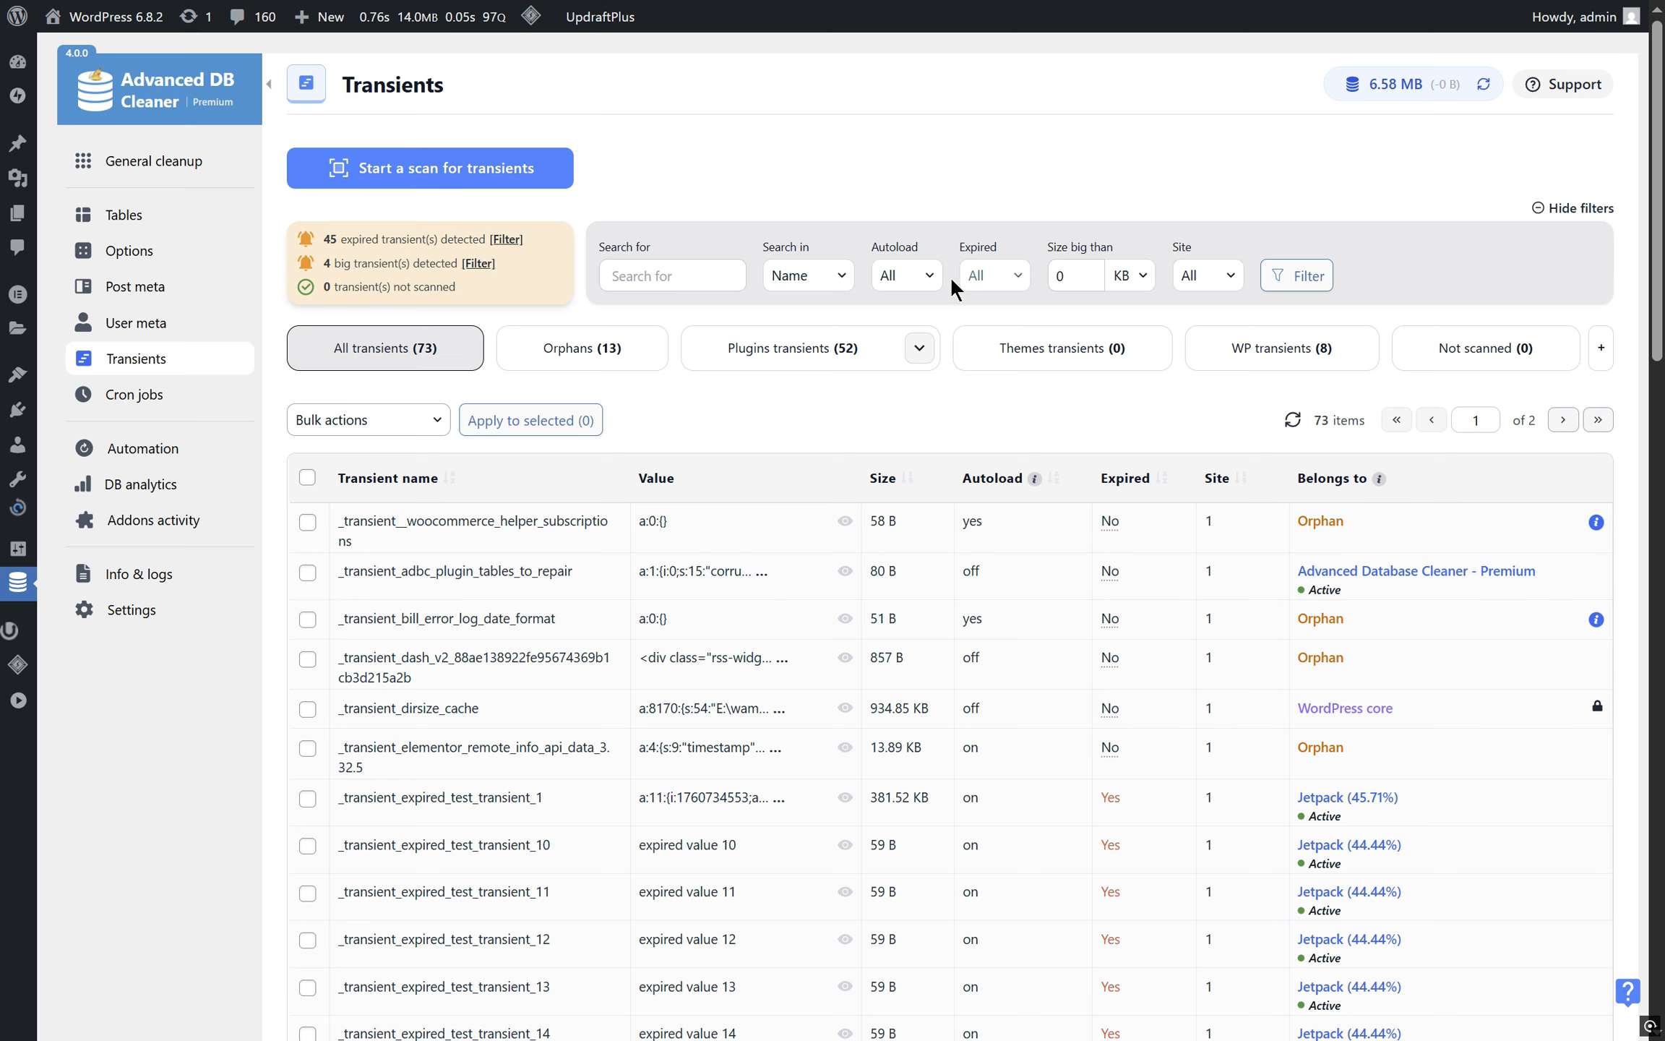
Filter the transients list to those with Autoload set to Yes
left_click(929, 276)
left_click(906, 359)
left_click(1294, 275)
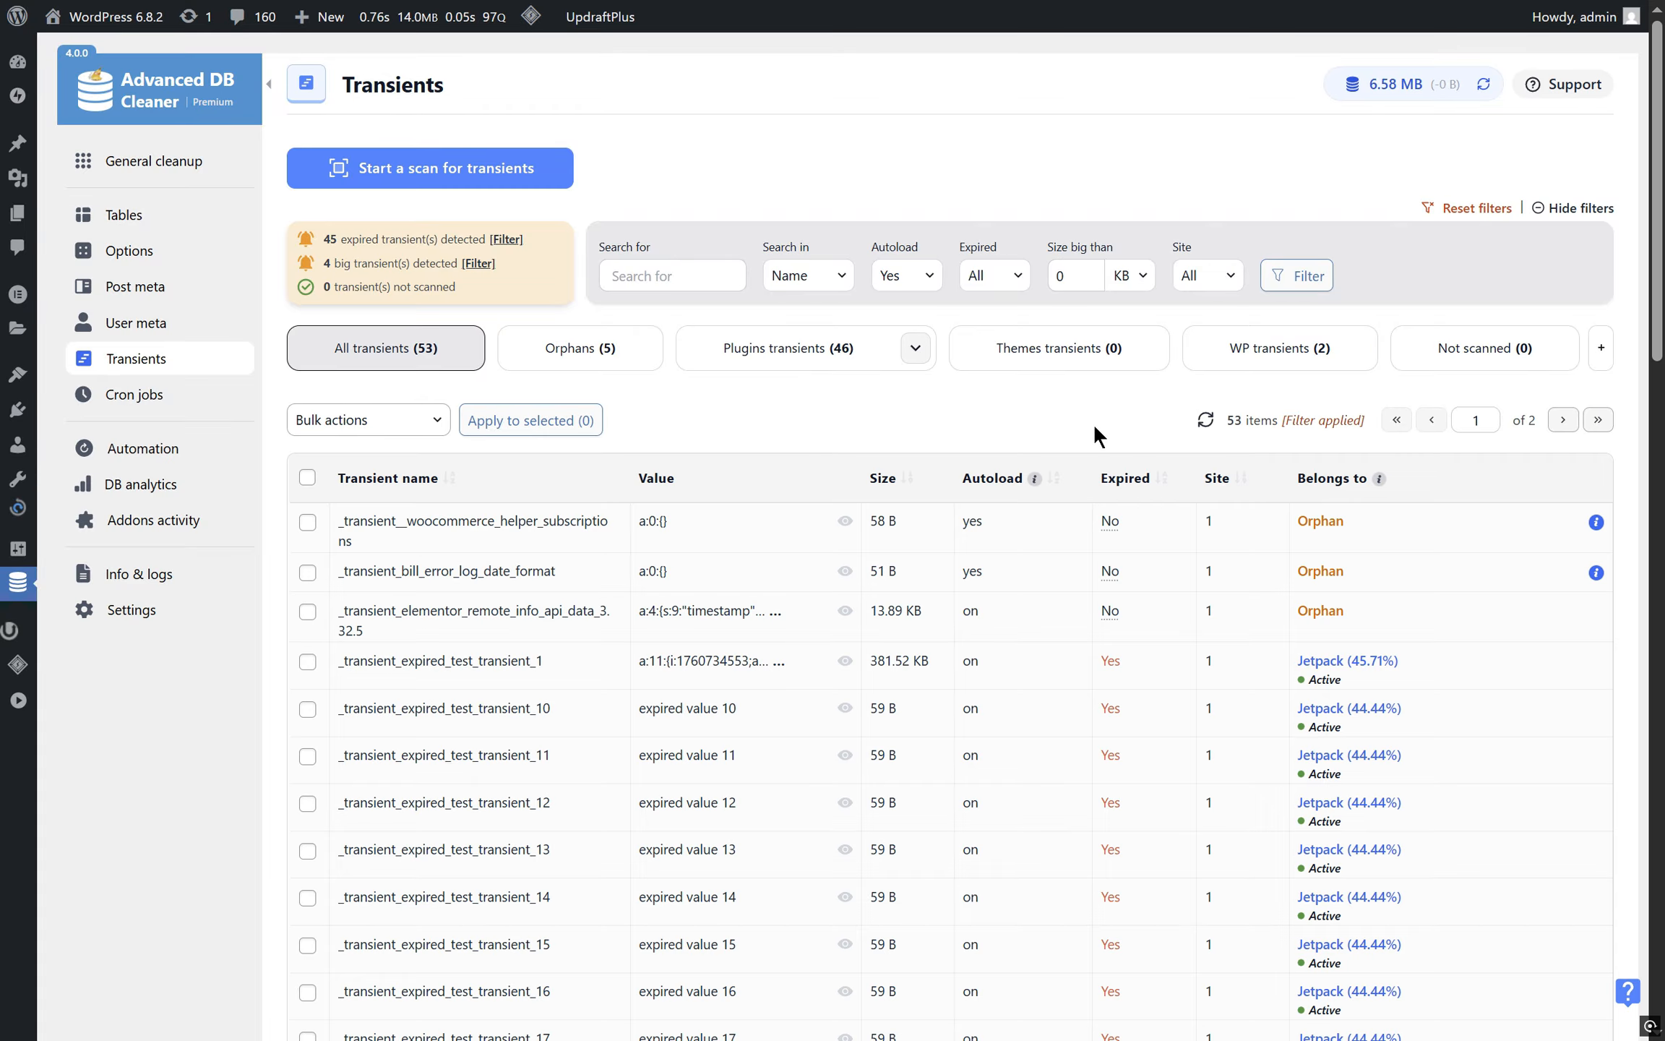
Sort the transients by size, largest first, and check the size, autoload value and owner of the biggest ones
left_click(913, 482)
left_click(913, 481)
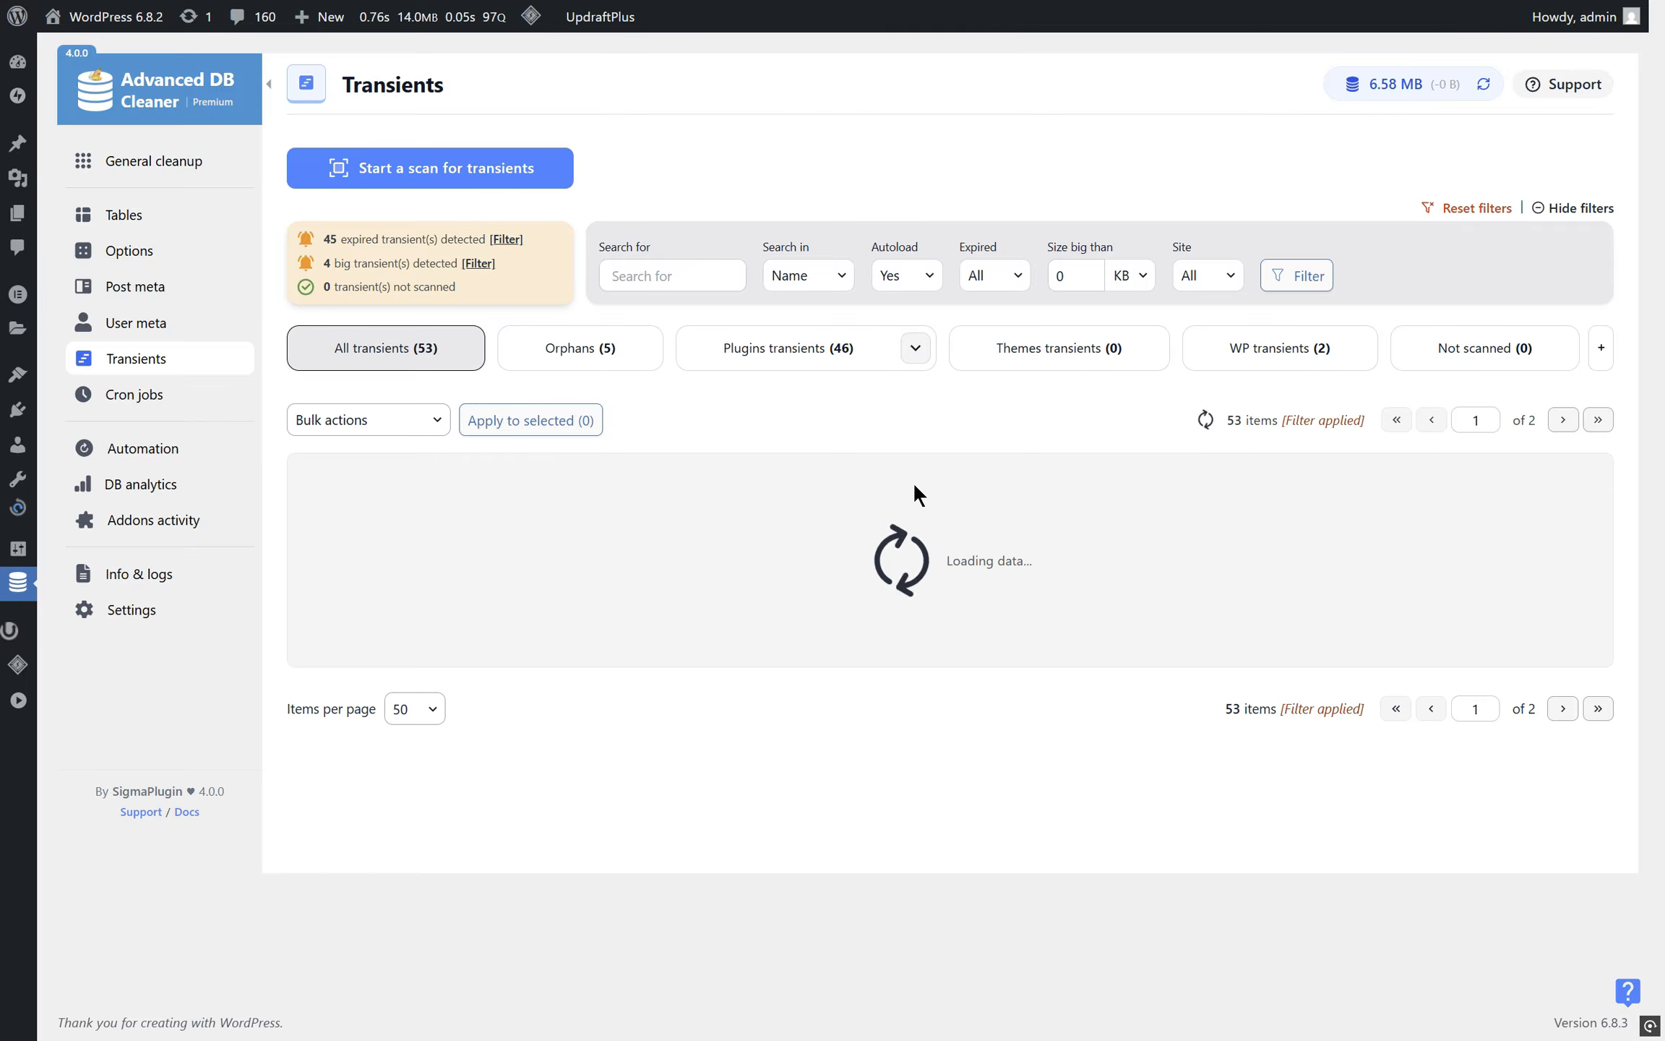
triple_click(901, 525)
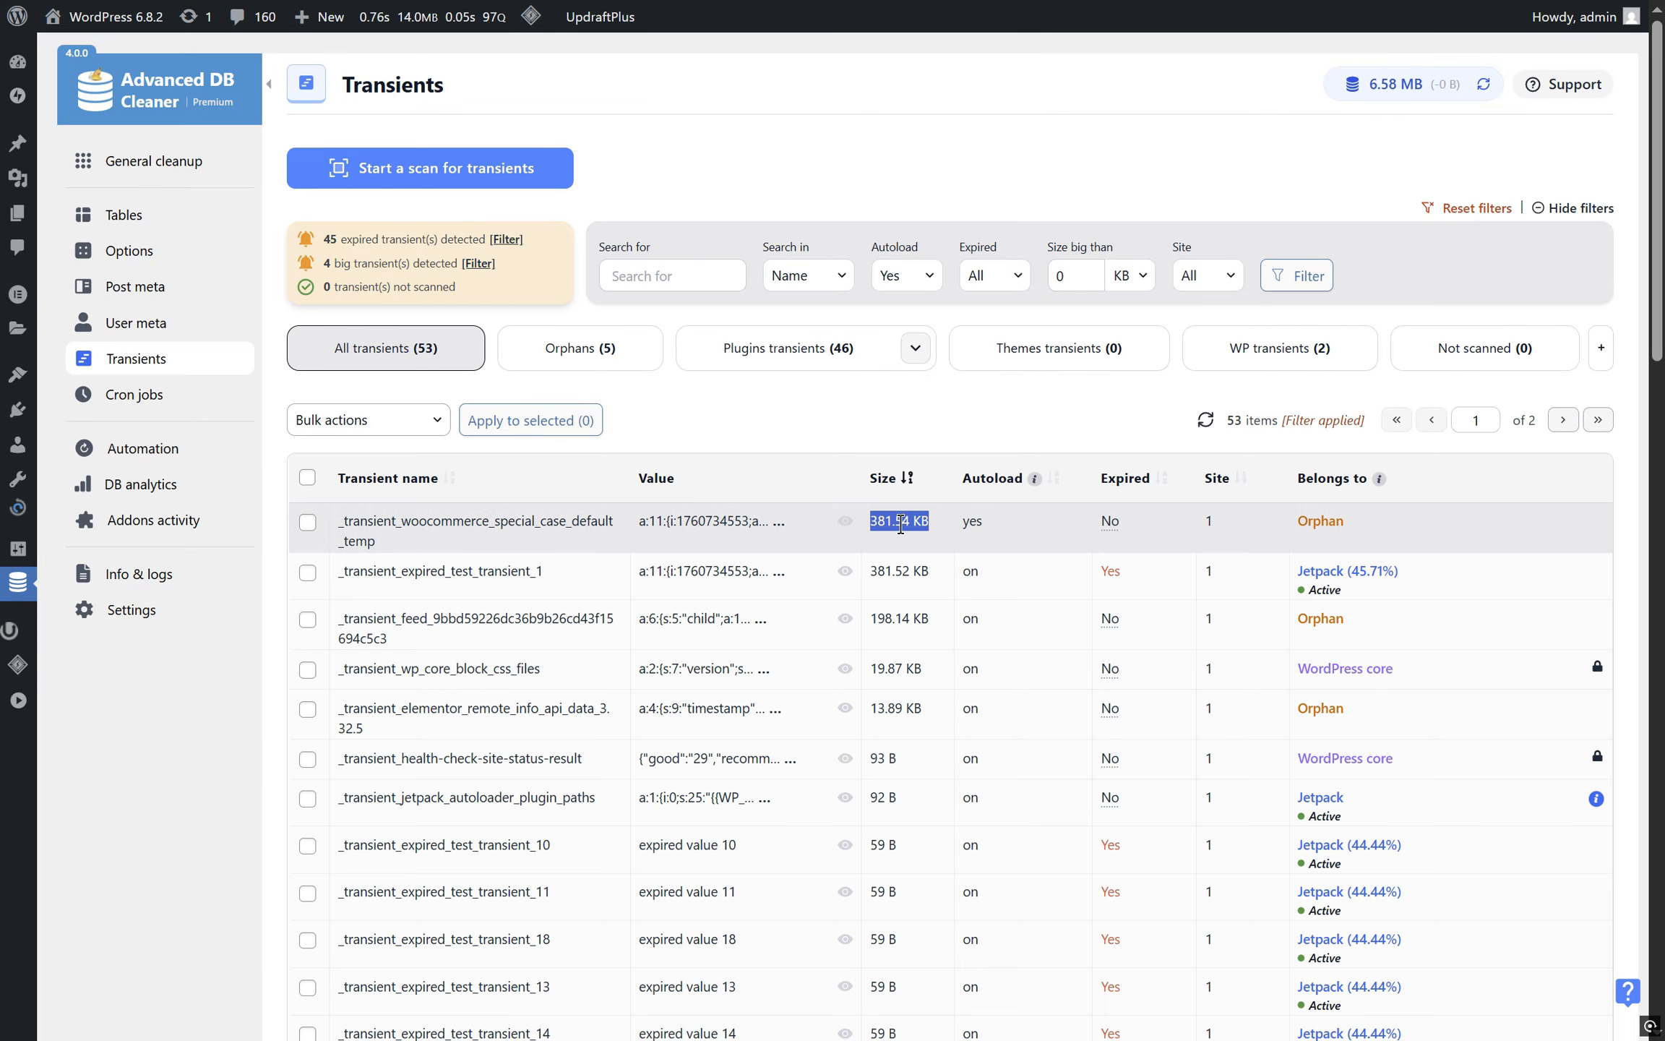
triple_click(896, 571)
double_click(972, 521)
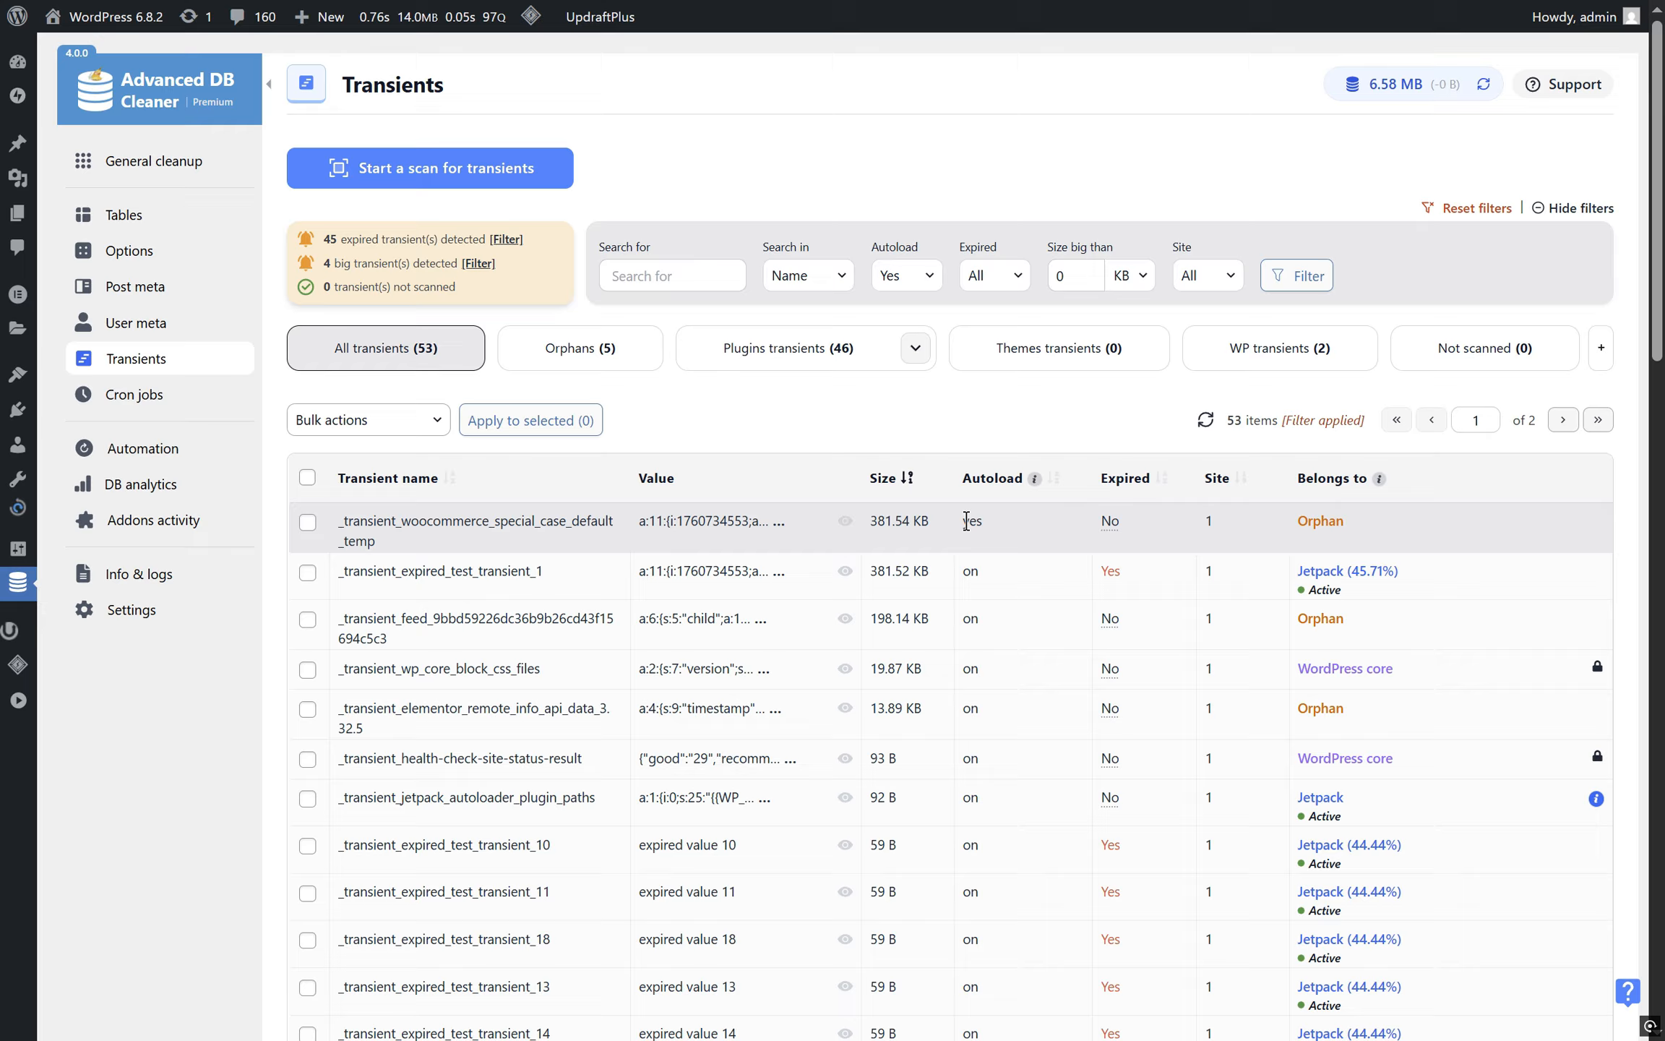
left_click(968, 571)
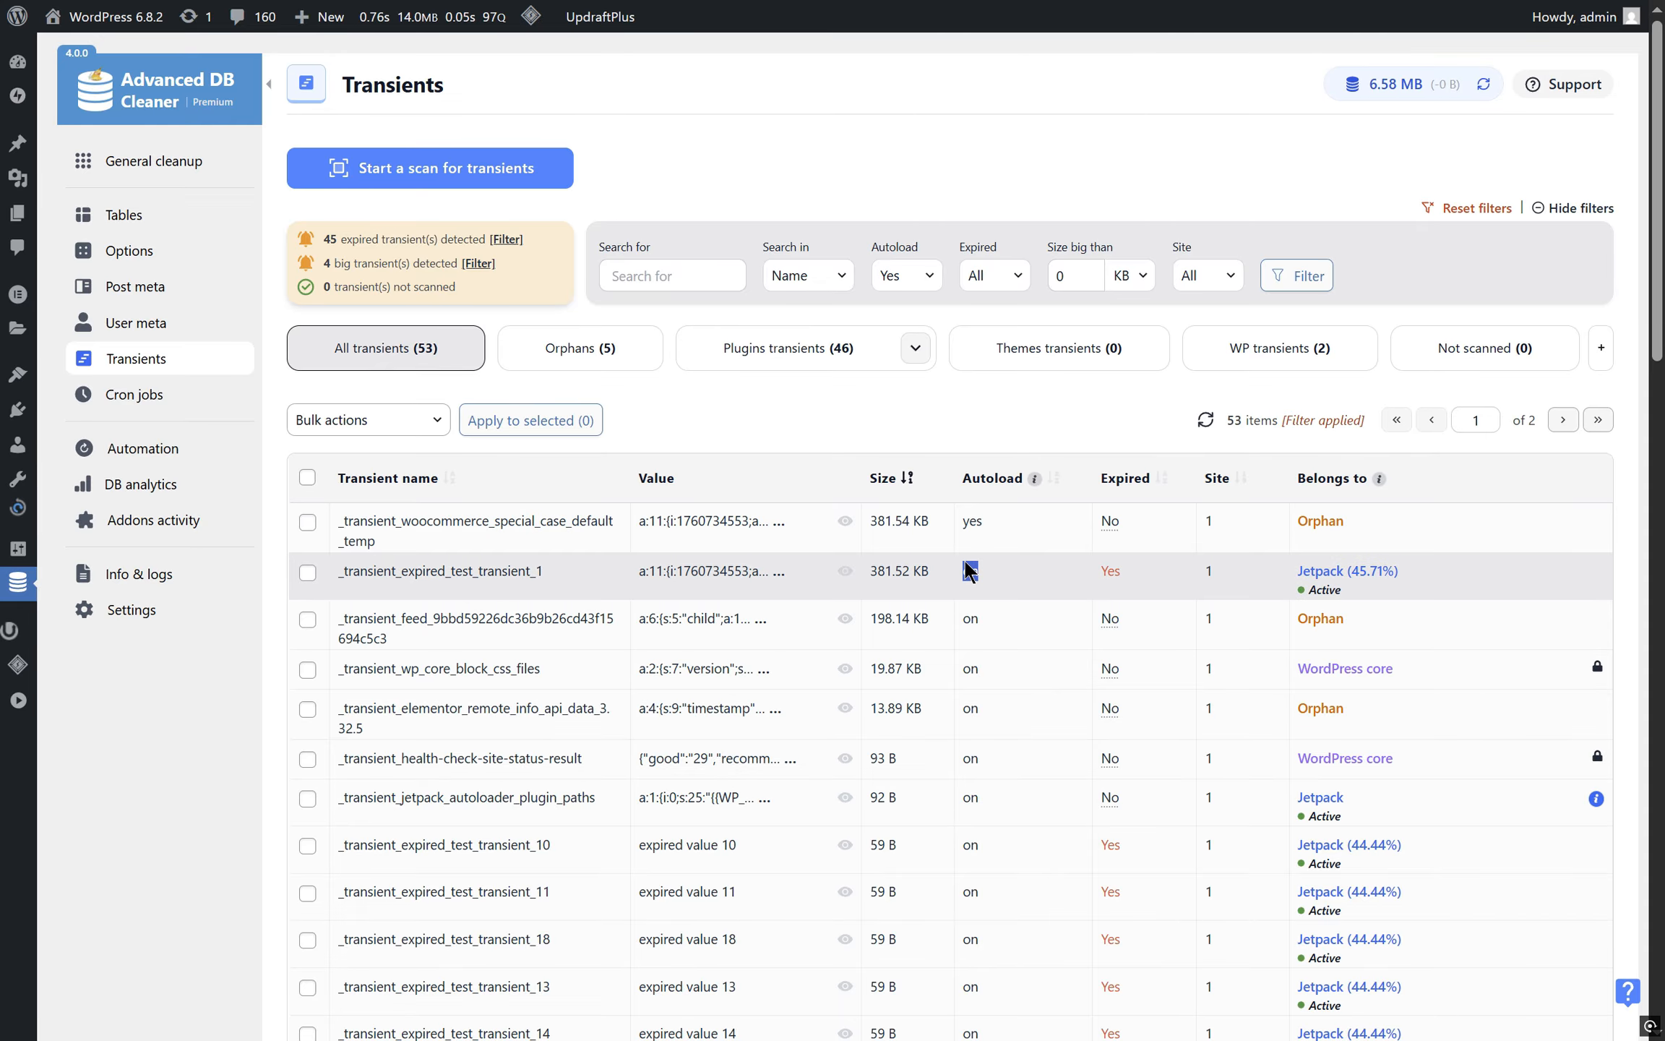
triple_click(1321, 570)
left_click(1211, 571)
Set autoload to No for the Jetpack transient _transient_expired_test_transient_1 with a bulk action
left_click(307, 574)
left_click(350, 420)
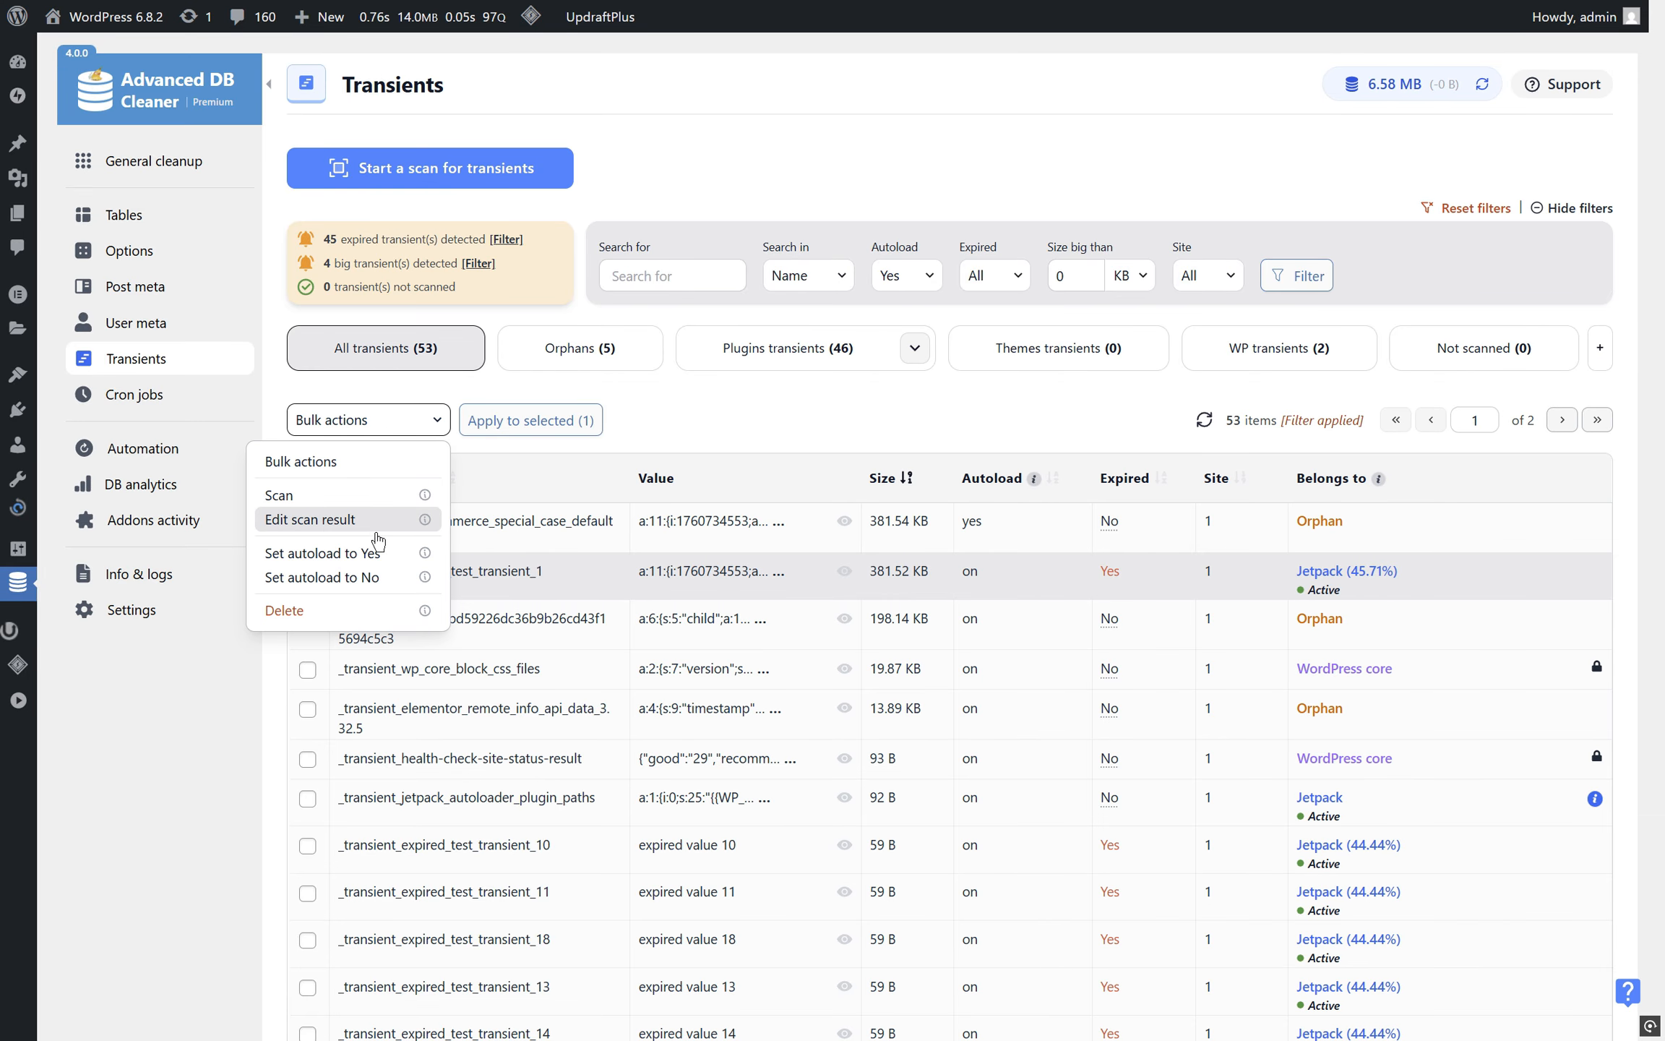
left_click(357, 576)
left_click(531, 420)
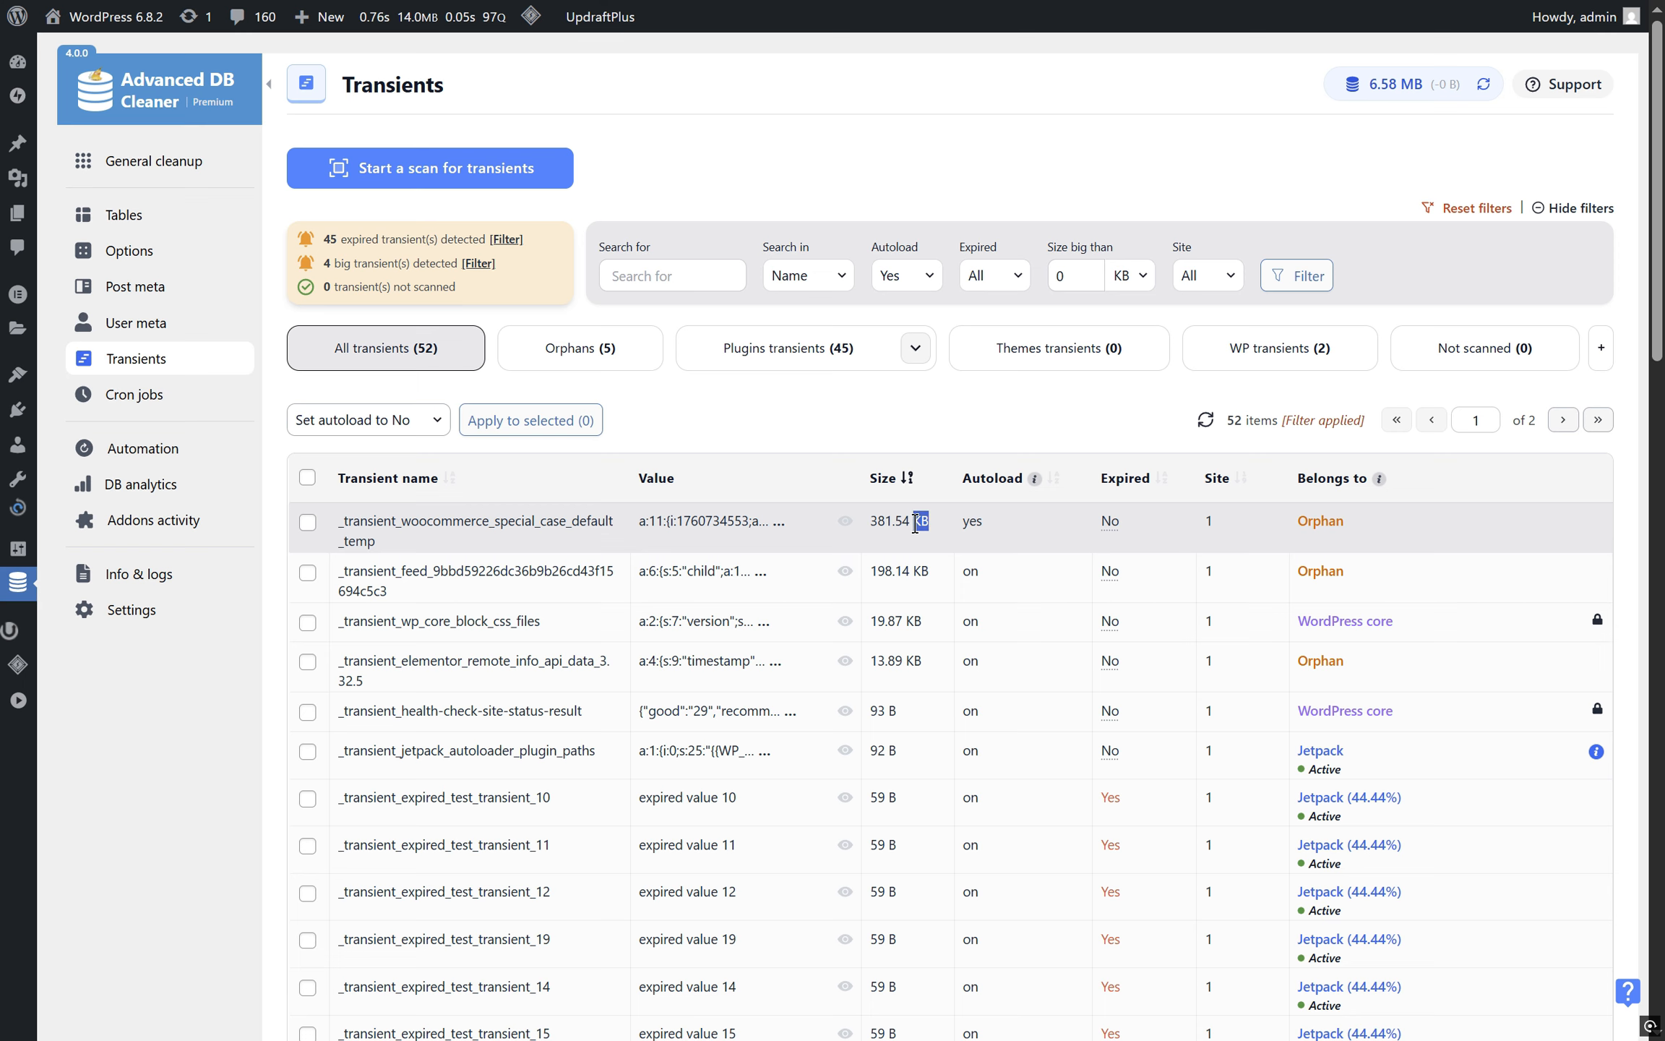
Examine which remaining autoloaded transients are orphaned and which are expired
double_click(1323, 522)
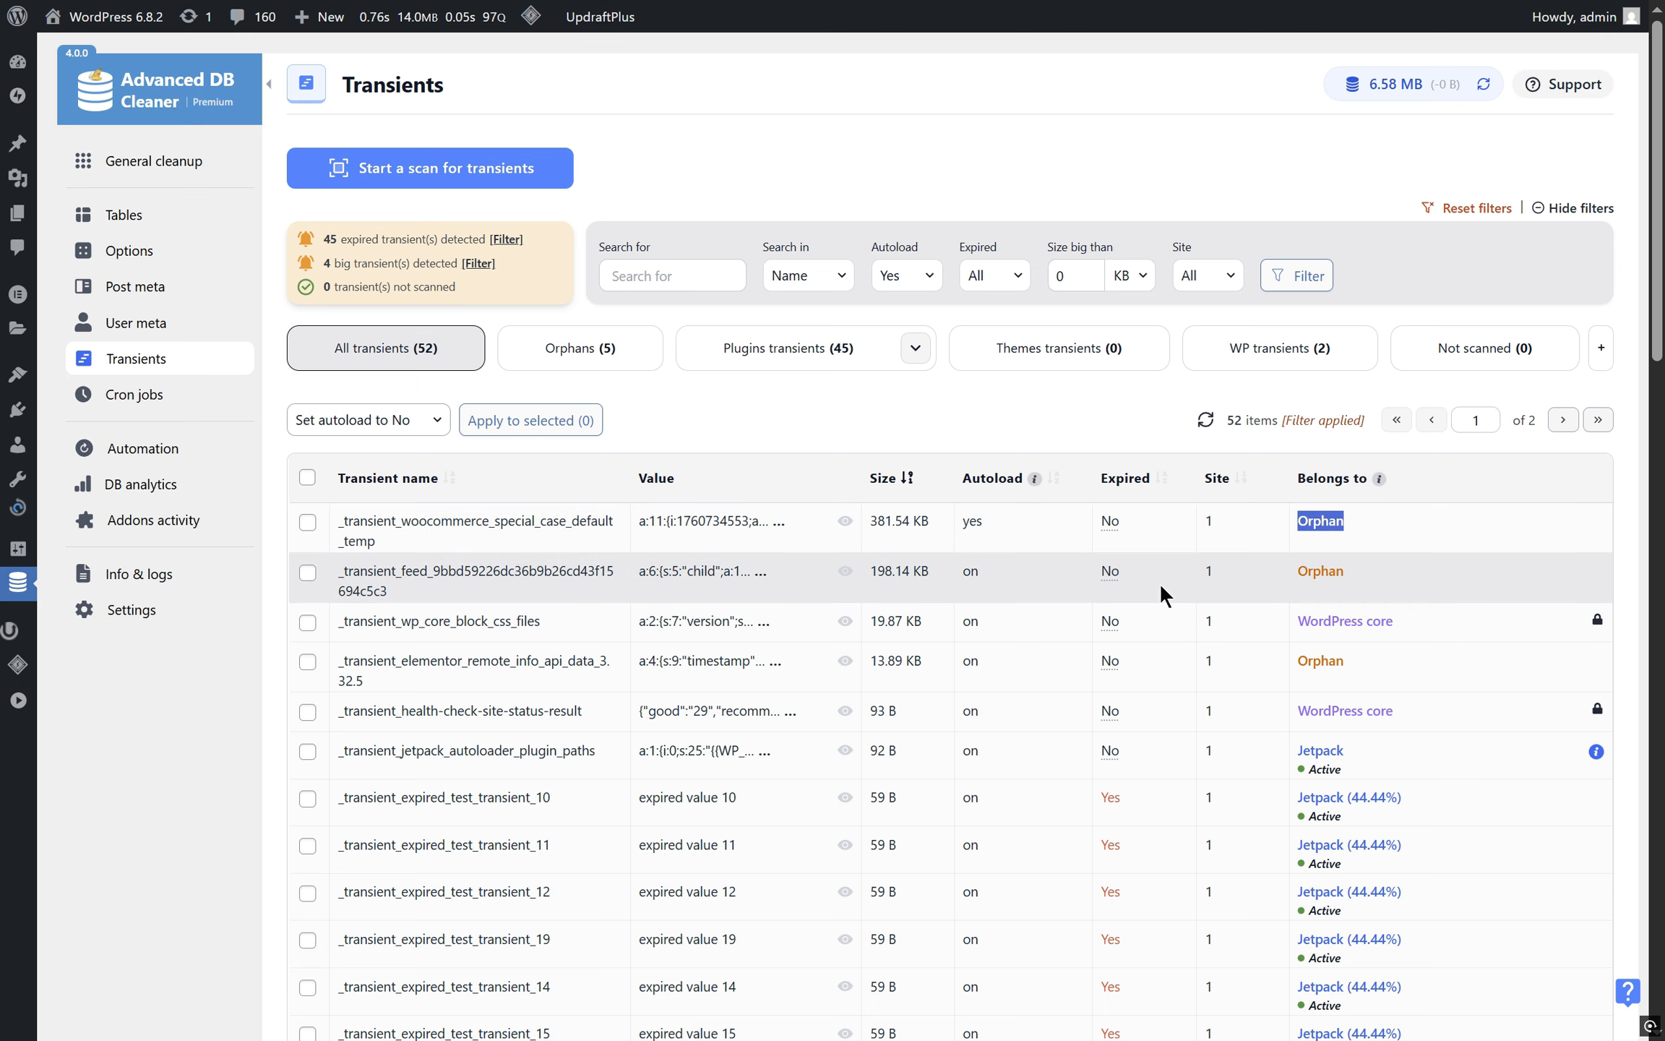
scroll(1137, 579, "down", 4)
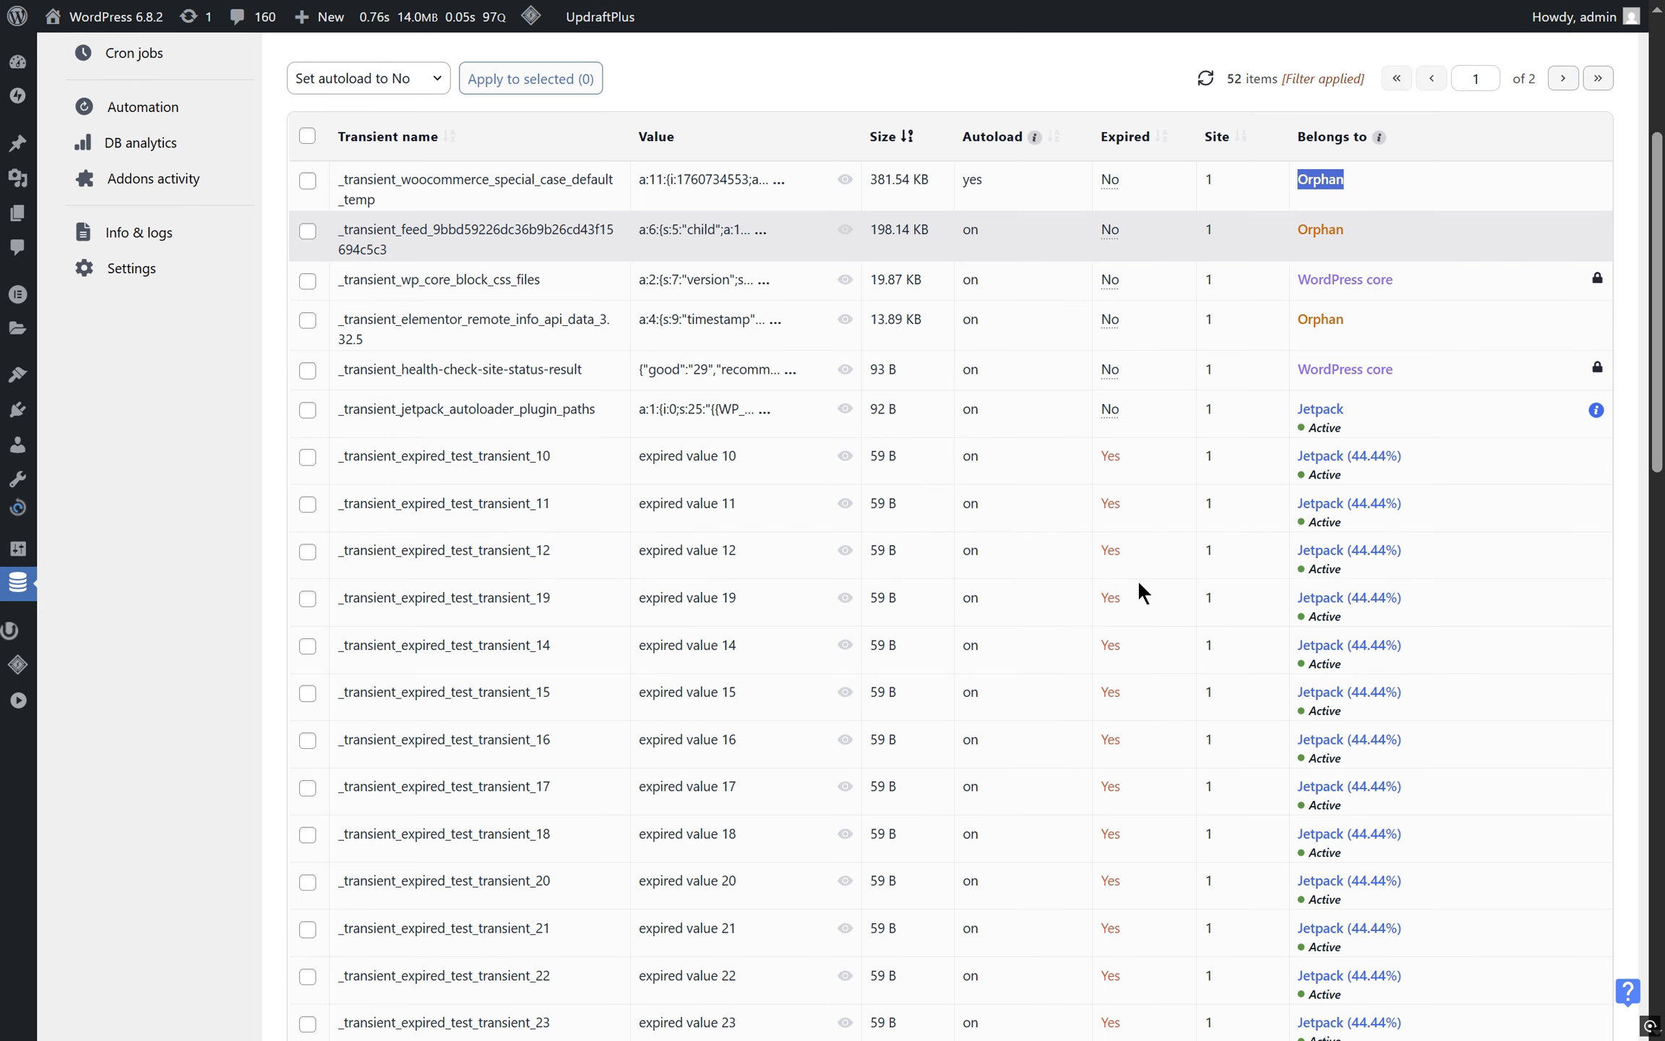
double_click(1114, 460)
double_click(486, 474)
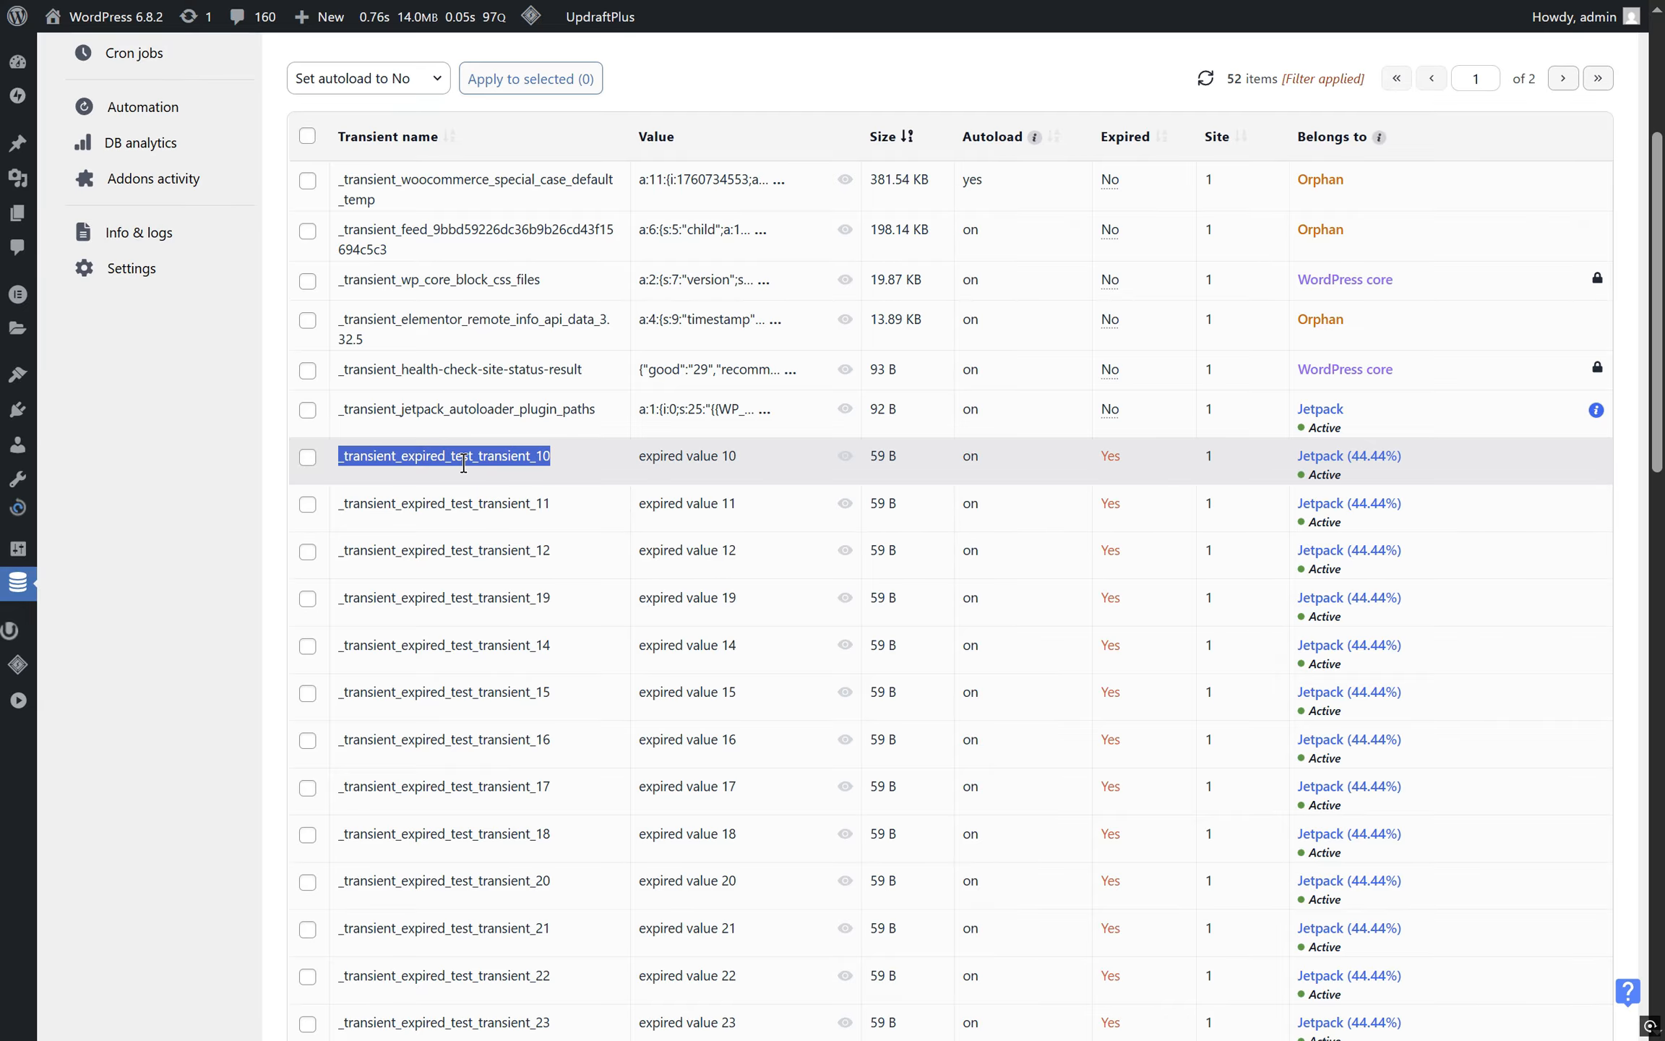
left_click(540, 478)
scroll(723, 462, "up", 4)
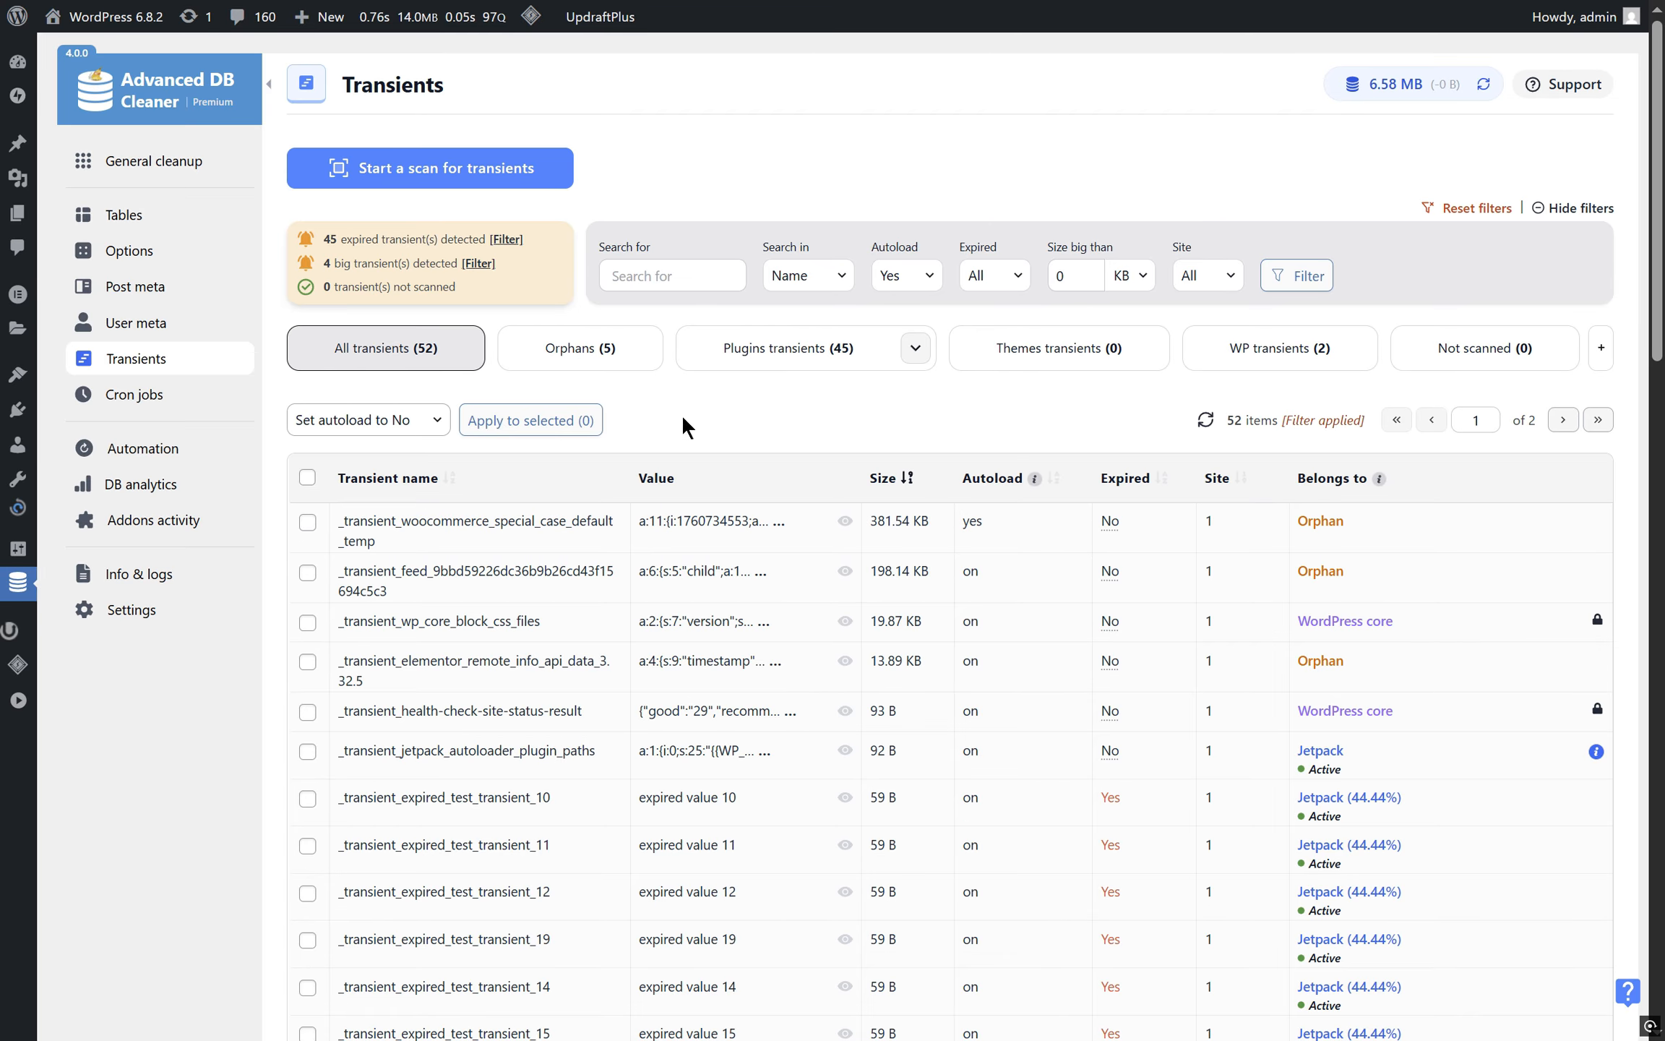
Delete the orphaned transients _transient_woocommerce_special_case_default_temp and _transient_feed_9bbd59226dc36b9b26cd43f15694c5c3 with a bulk action and confirm the deletion
left_click(315, 520)
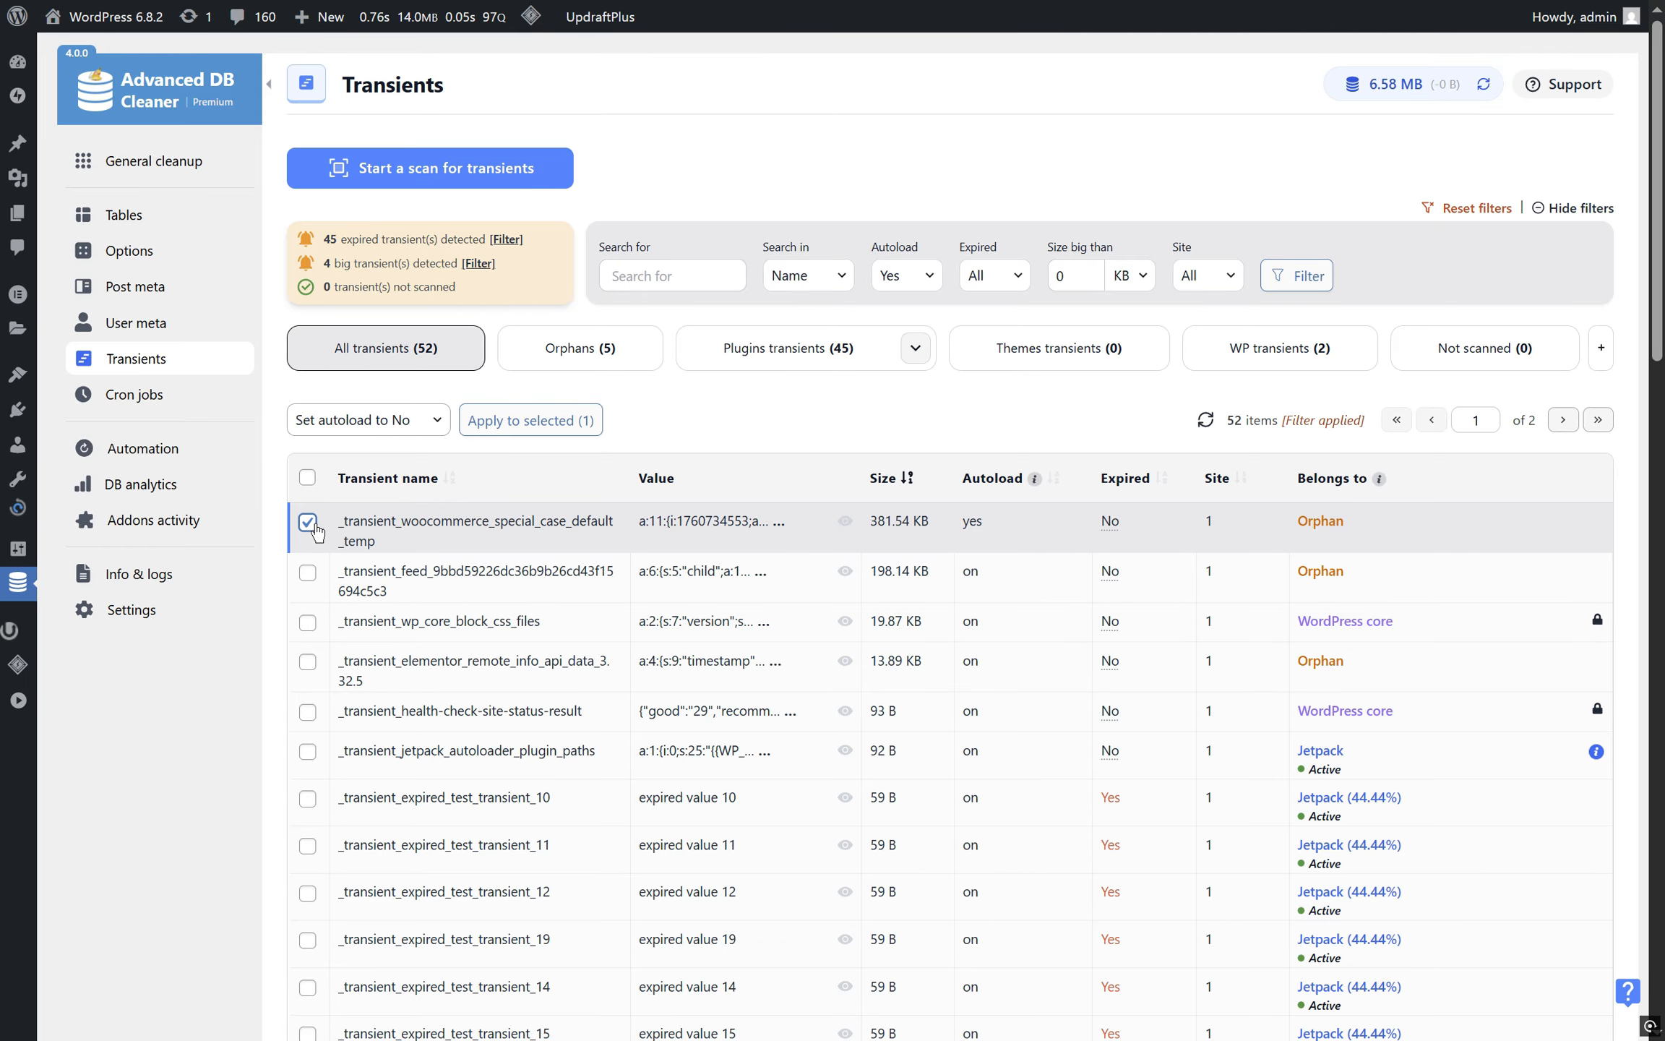
left_click(308, 573)
left_click(373, 422)
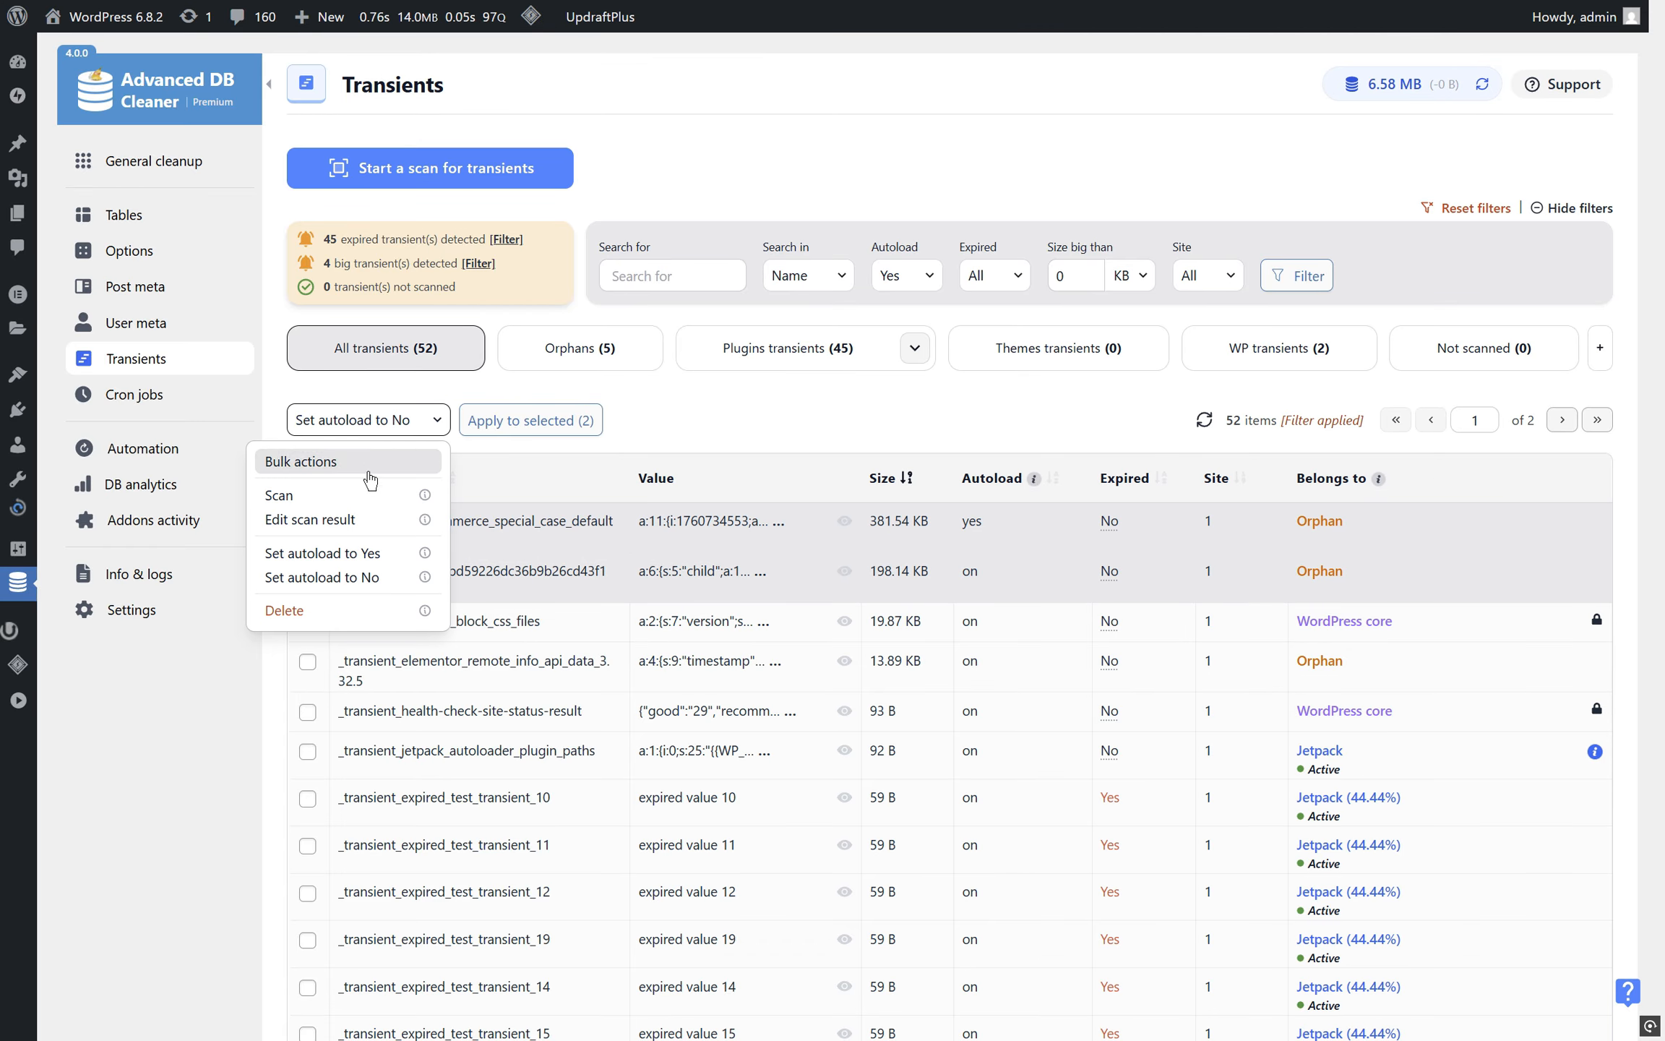
left_click(352, 609)
left_click(510, 423)
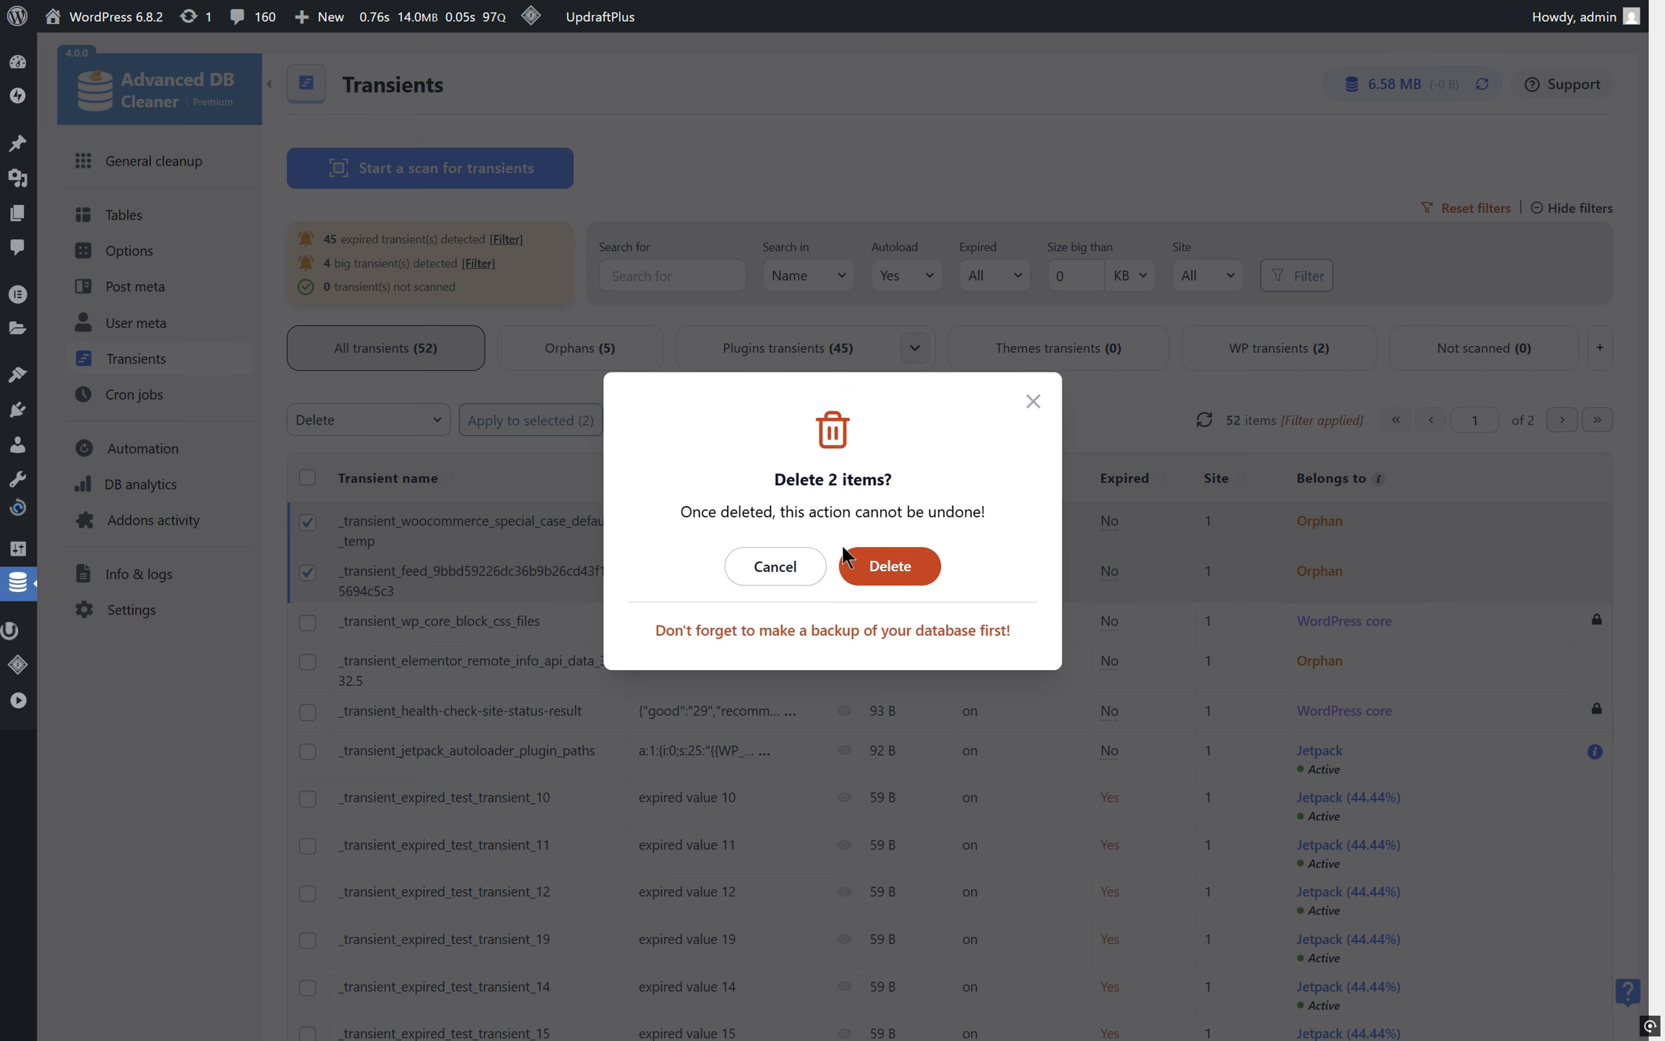
left_click(878, 564)
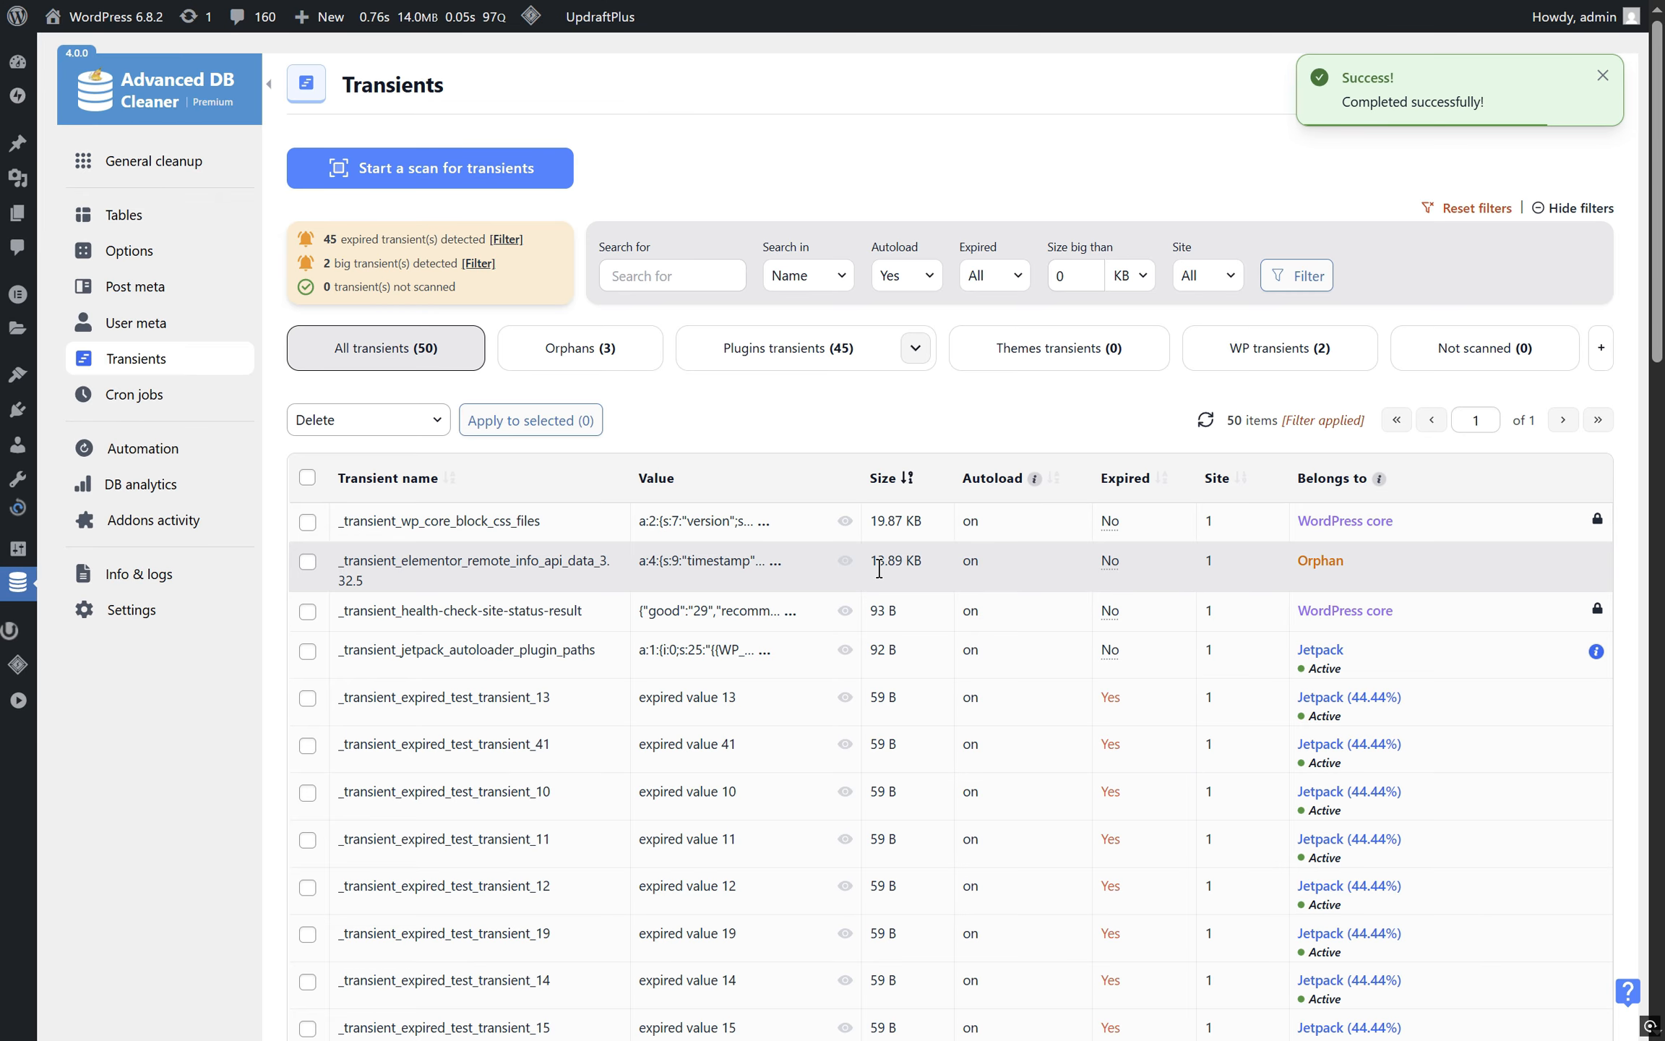
Narrow the autoloaded transients list to those with Expired set to Yes
left_click(982, 284)
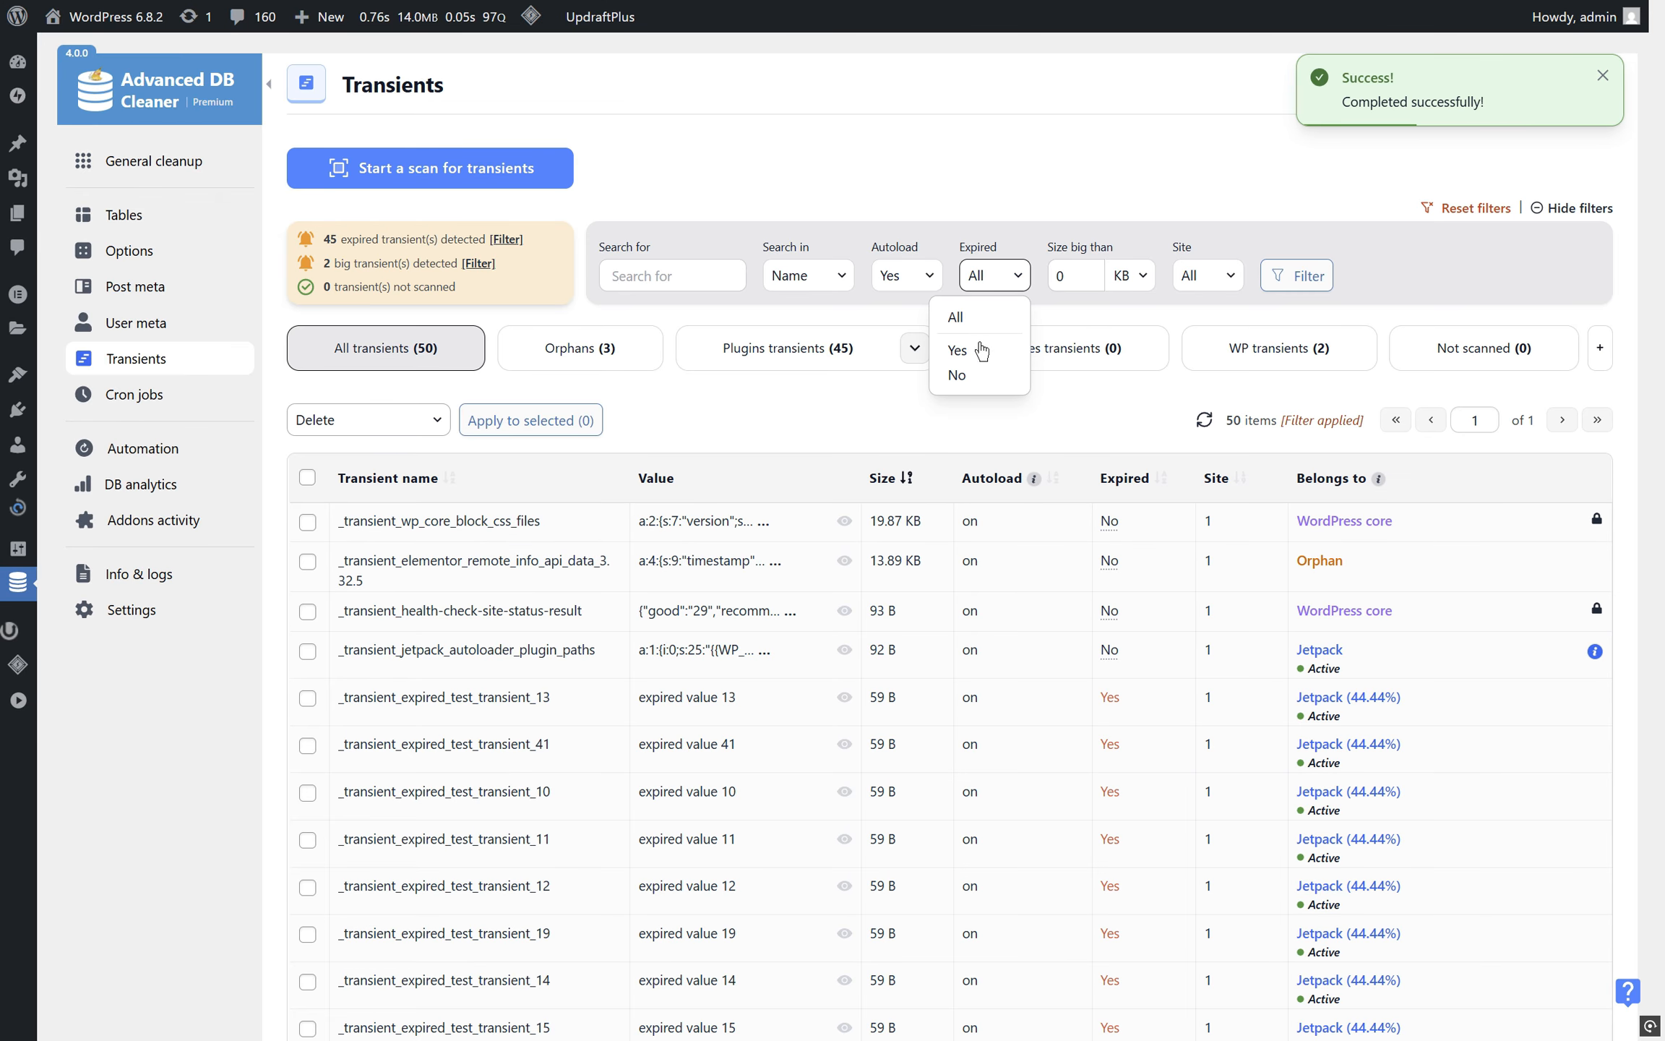
left_click(958, 350)
left_click(1295, 275)
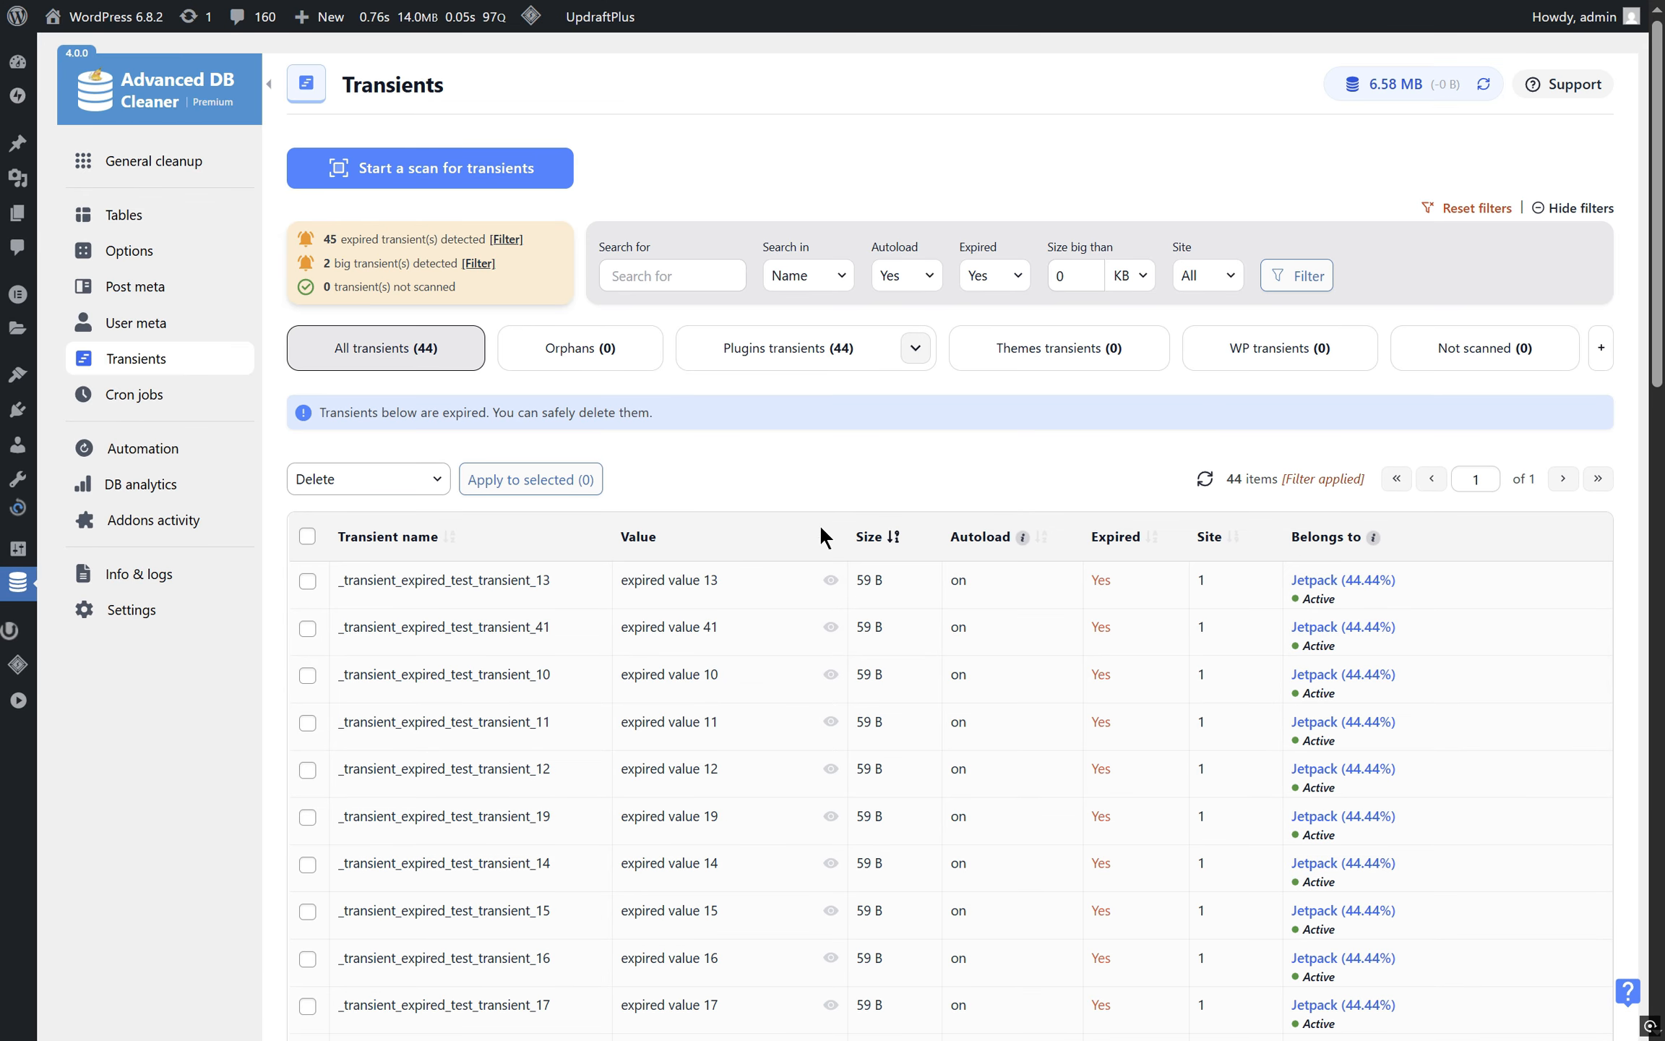
Return to the Options page and check the site's updated autoload size
left_click(148, 266)
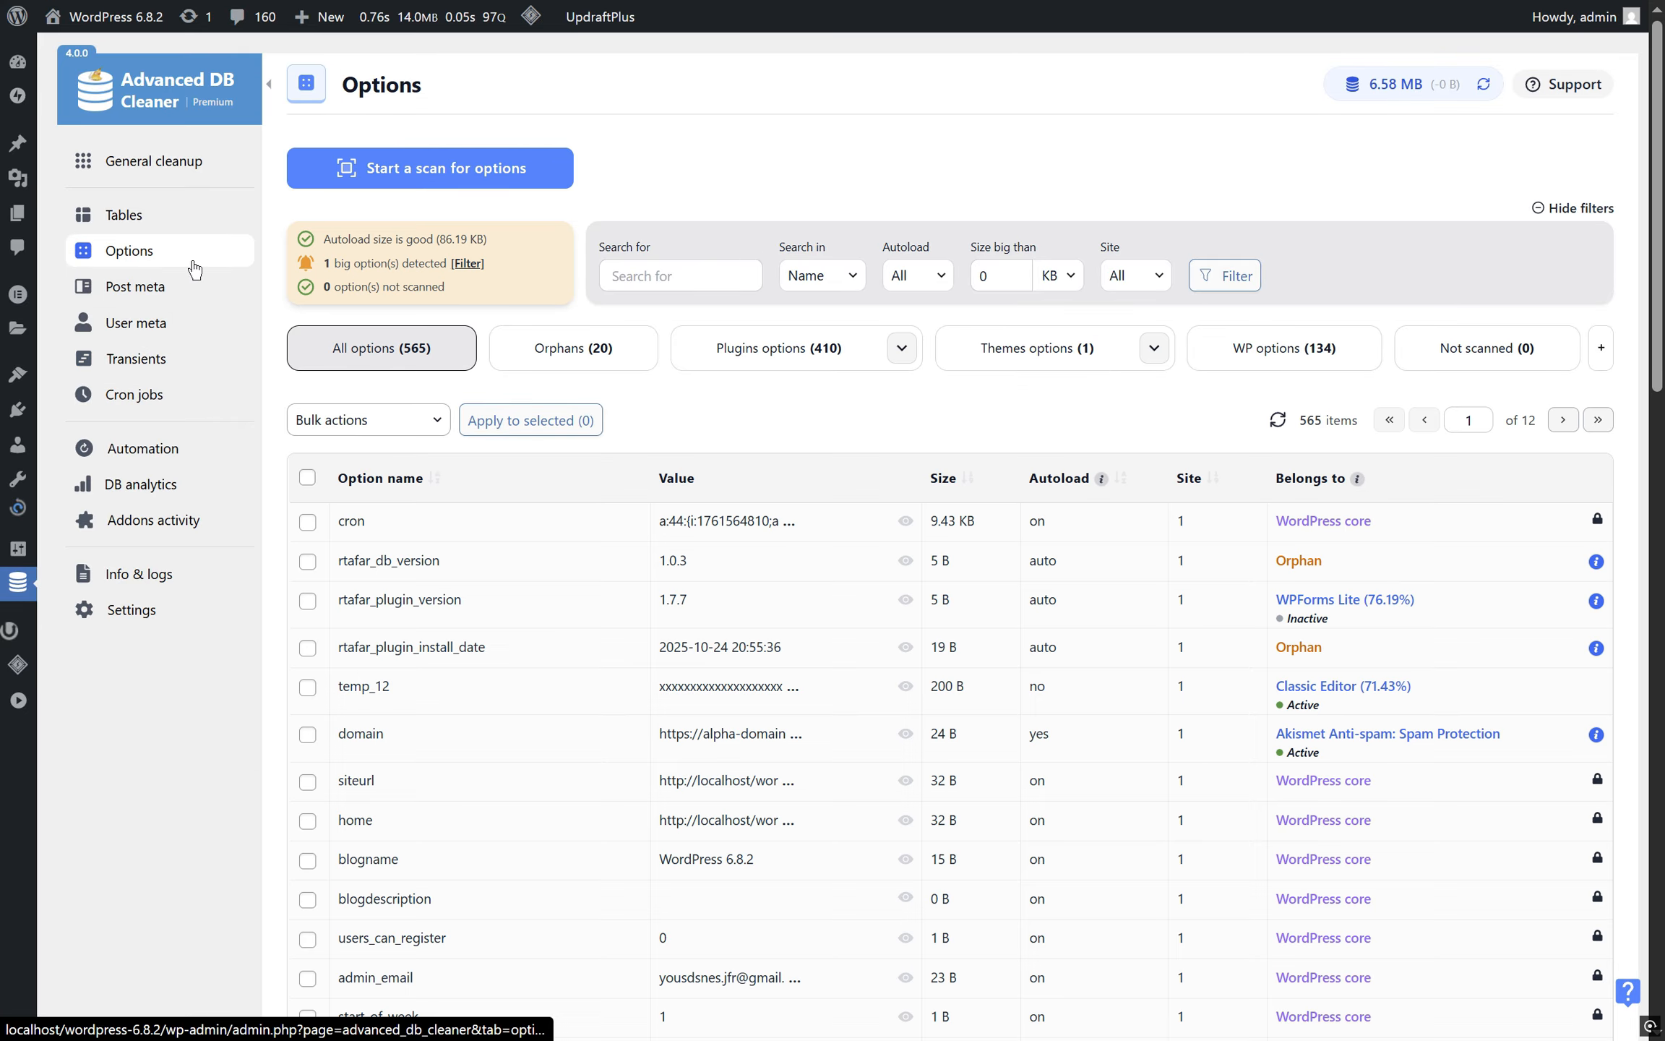
left_click_drag(362, 241, 531, 241)
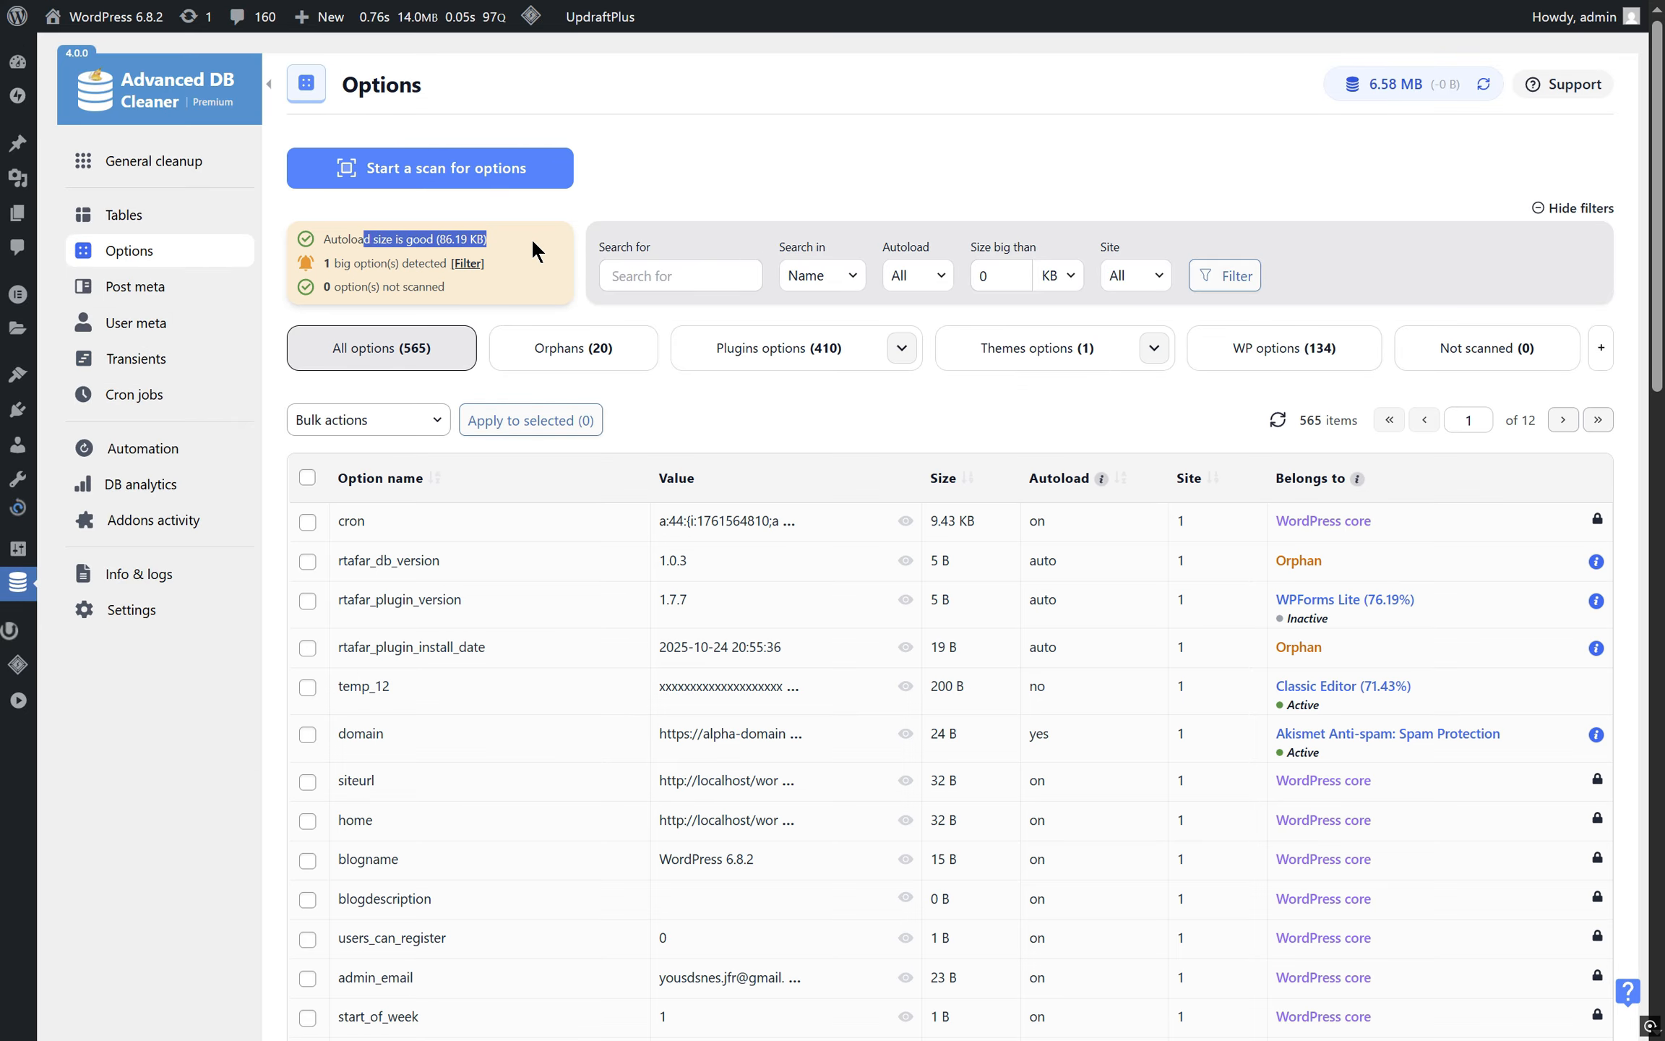
left_click(534, 244)
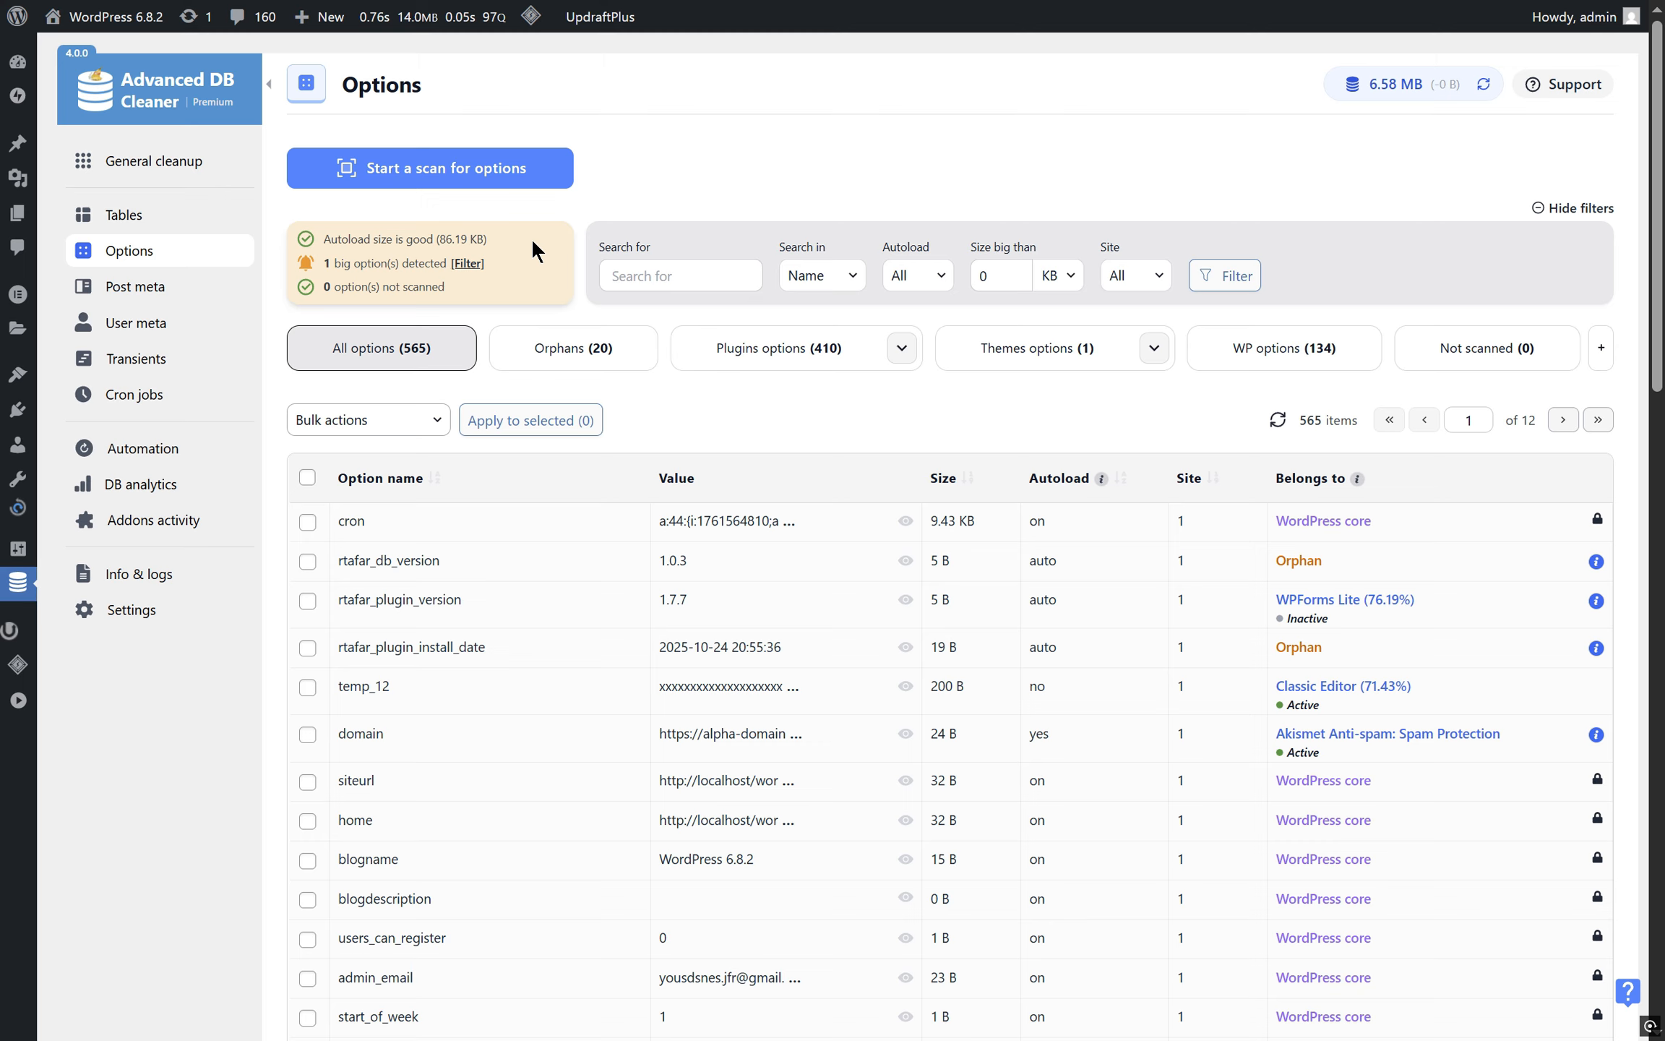